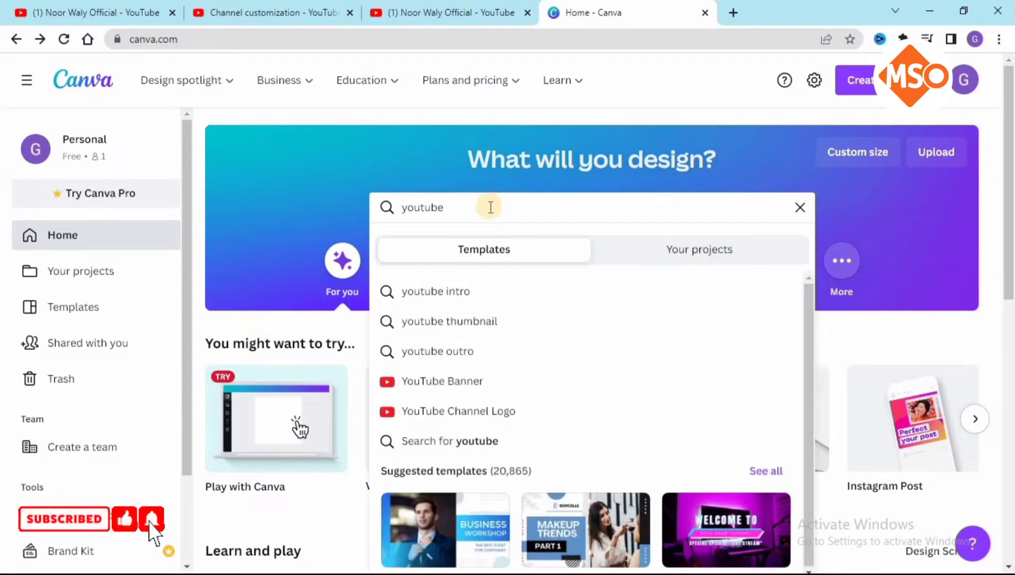
# Browse the YouTube Banner templates and open the White Modern Blogger YouTube Channel Art template for editing.
pyautogui.click(455, 386)
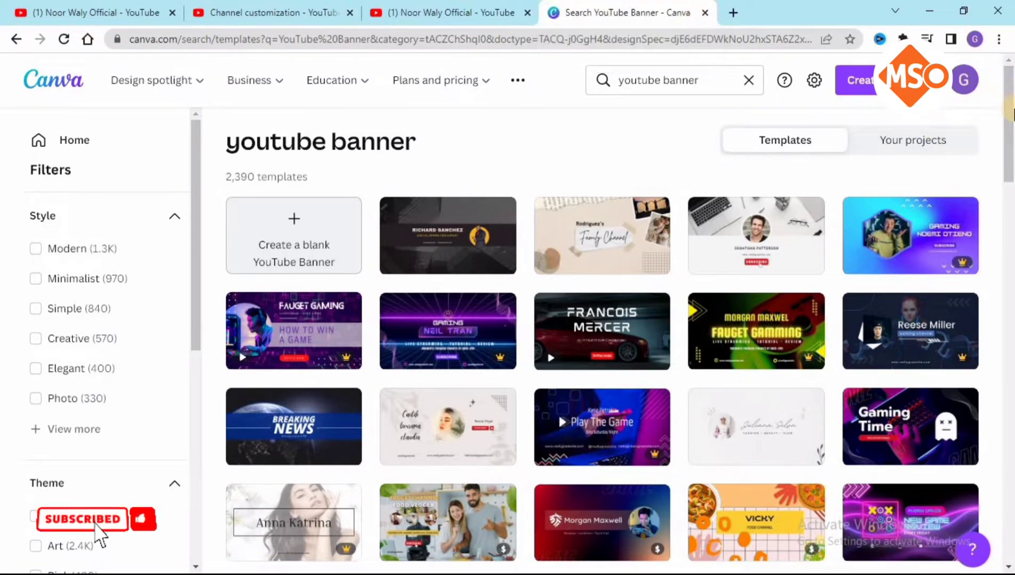
pyautogui.scroll(-7, 602, 341)
pyautogui.scroll(-6, 317, 306)
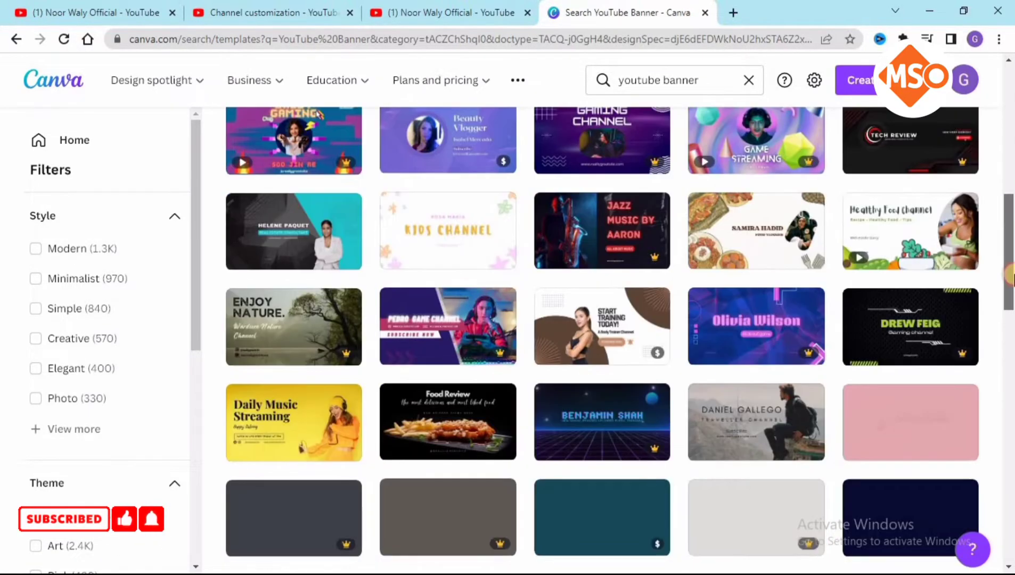
pyautogui.scroll(-4, 602, 341)
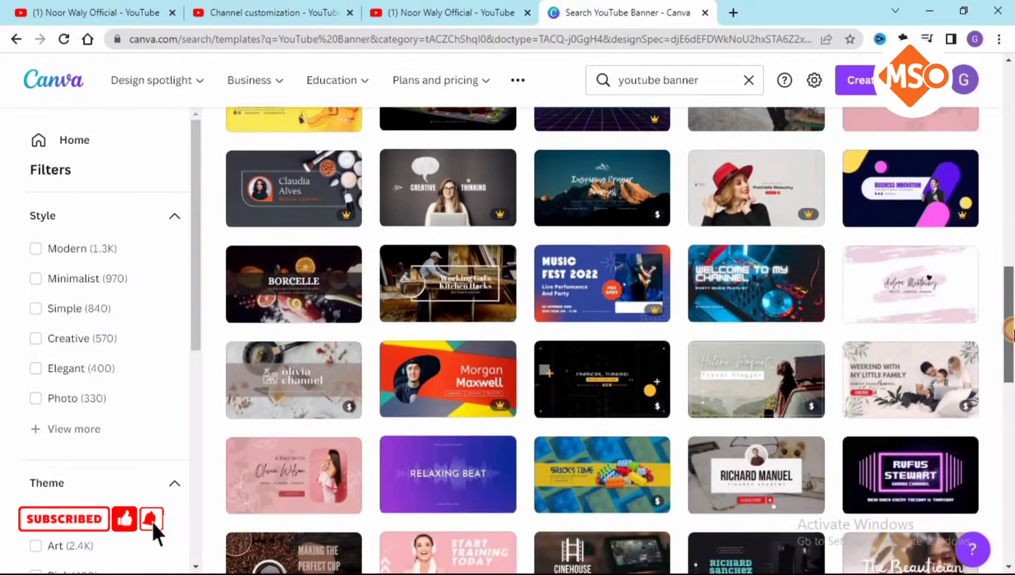
pyautogui.moveTo(1012, 332); pyautogui.dragTo(1011, 380)
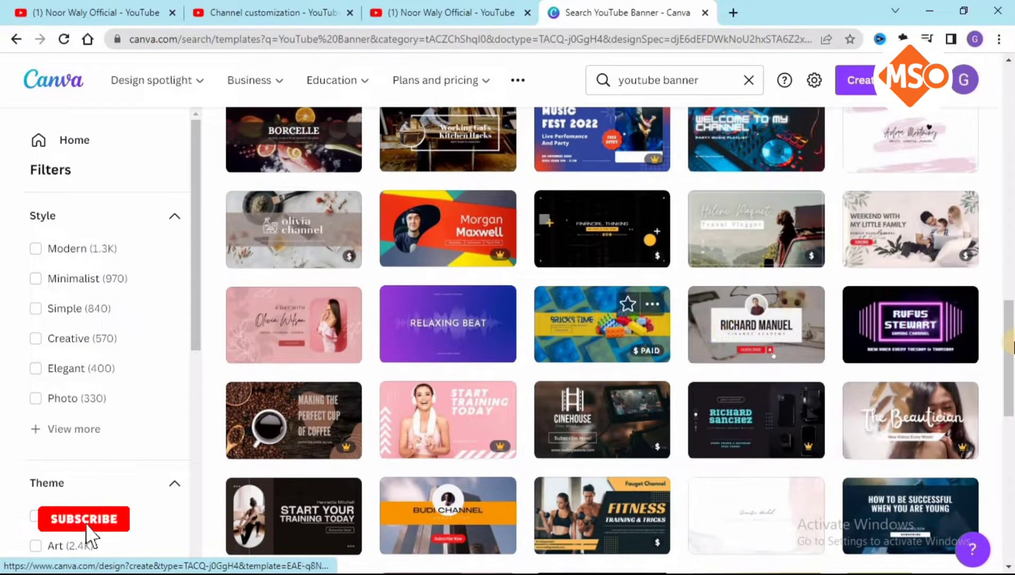
pyautogui.moveTo(1013, 379)
pyautogui.mouseDown()
pyautogui.moveTo(1012, 501)
pyautogui.moveTo(1012, 371)
pyautogui.mouseUp()
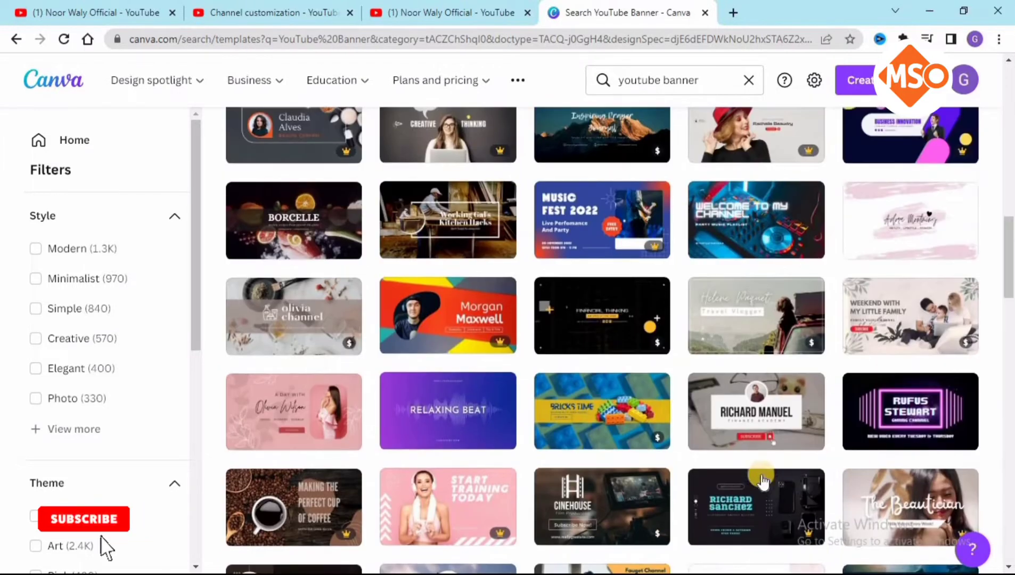
pyautogui.click(580, 112)
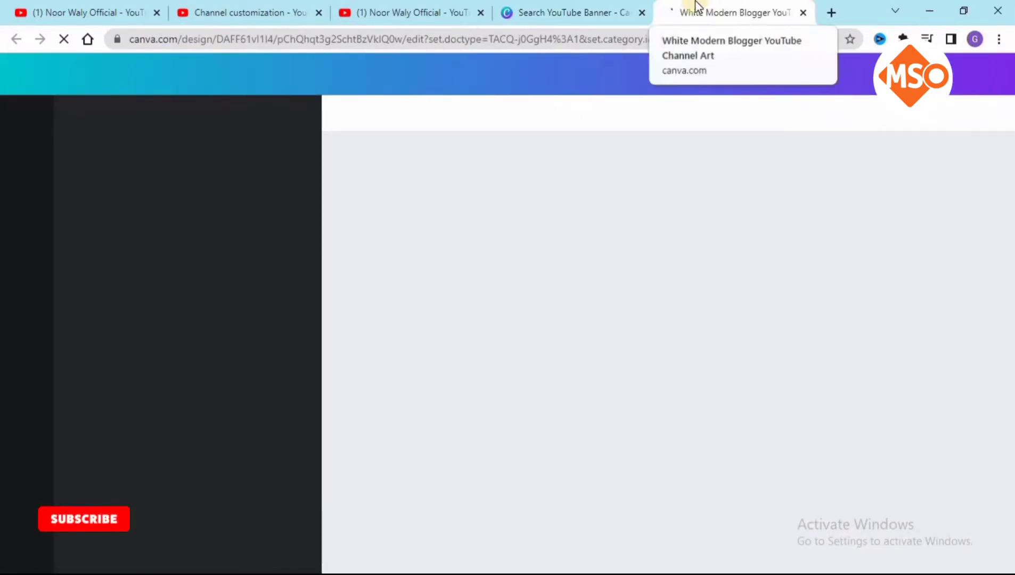
# Save the profile picture from the YouTube channel page as channels4_profile on Local Disk (E:), and open the uploads in the Canva banner design.
pyautogui.click(628, 8)
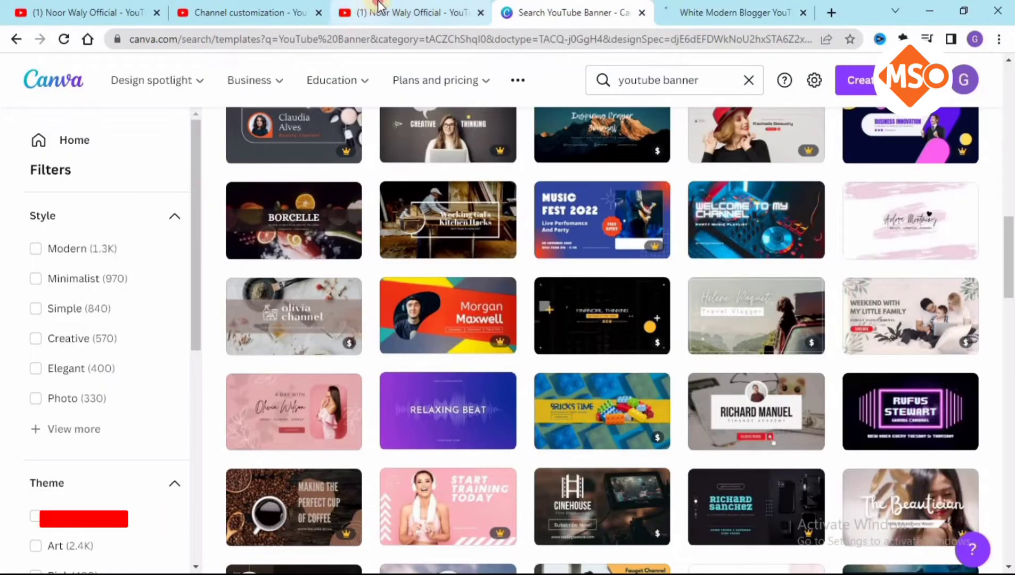
pyautogui.click(377, 8)
pyautogui.click(279, 8)
pyautogui.click(426, 10)
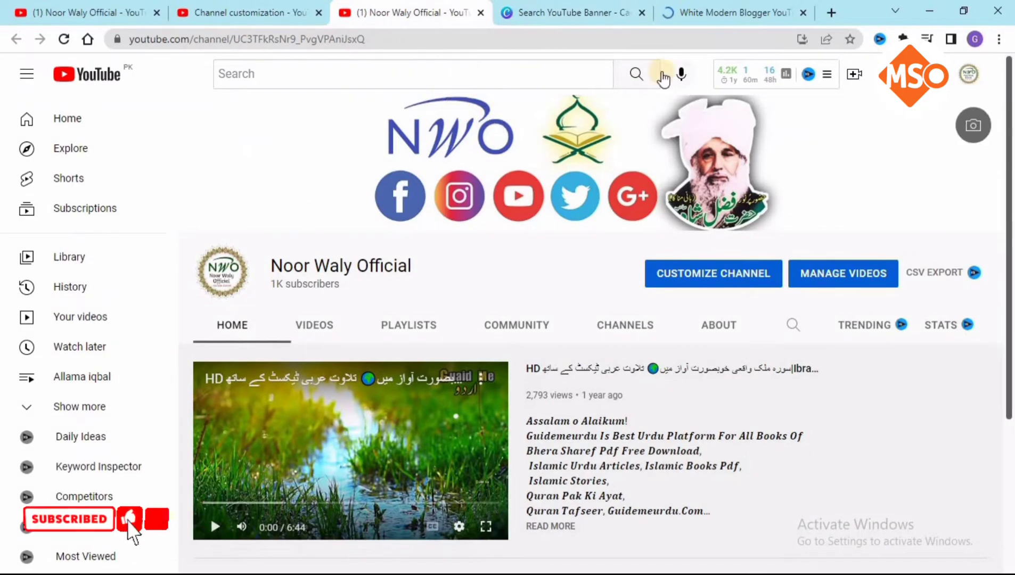
pyautogui.click(719, 8)
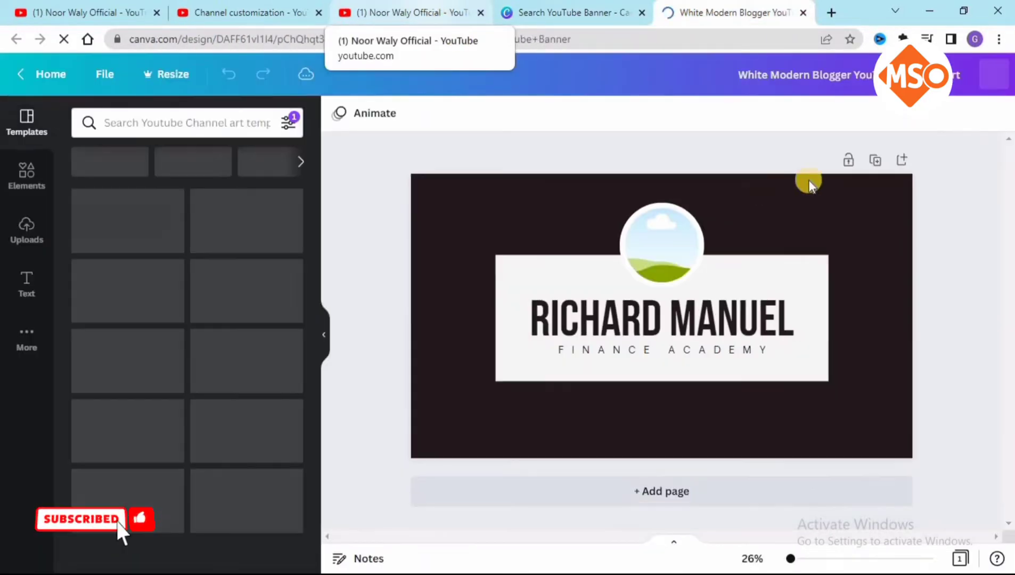
pyautogui.click(367, 11)
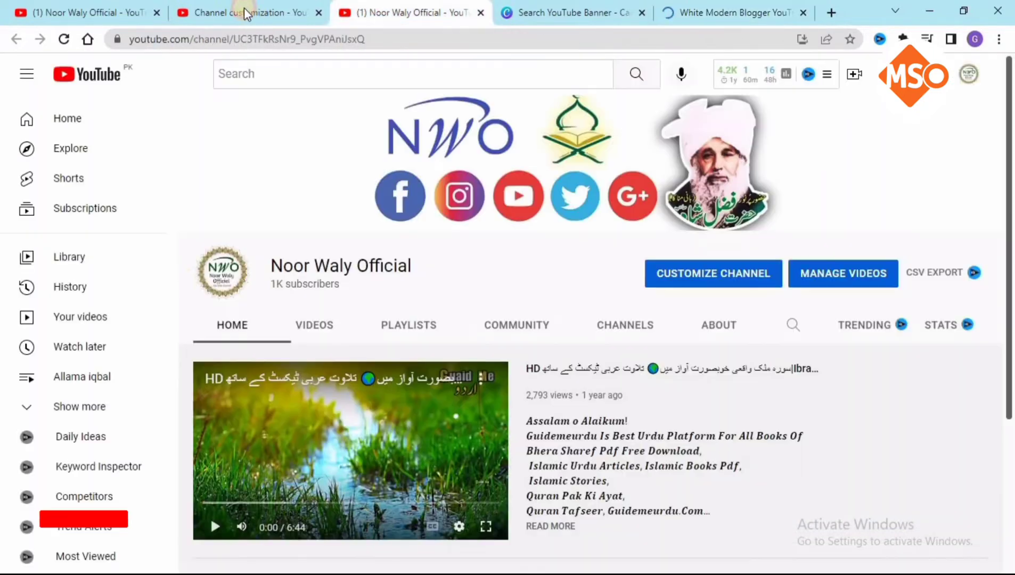
pyautogui.rightClick(204, 273)
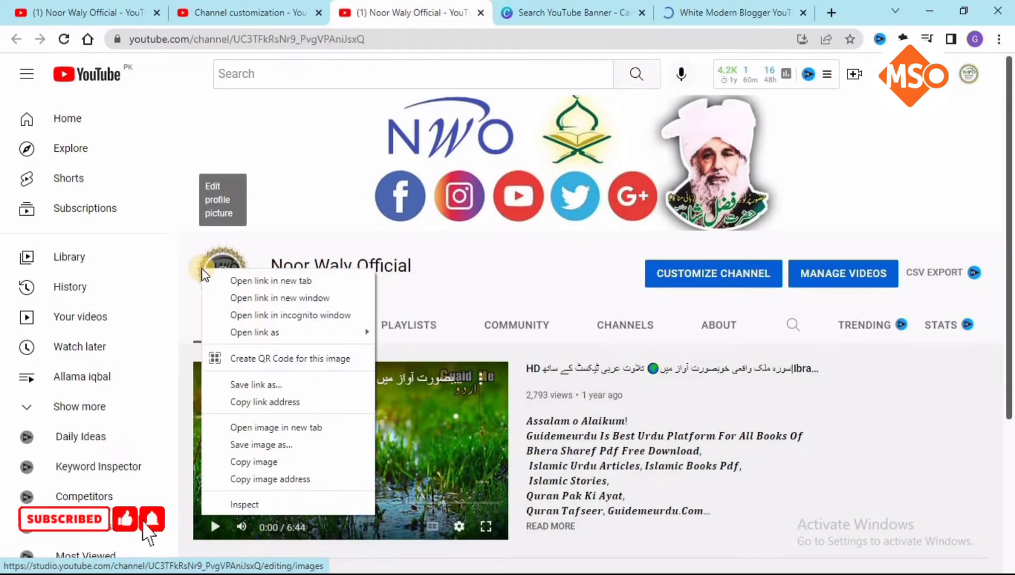
pyautogui.click(266, 447)
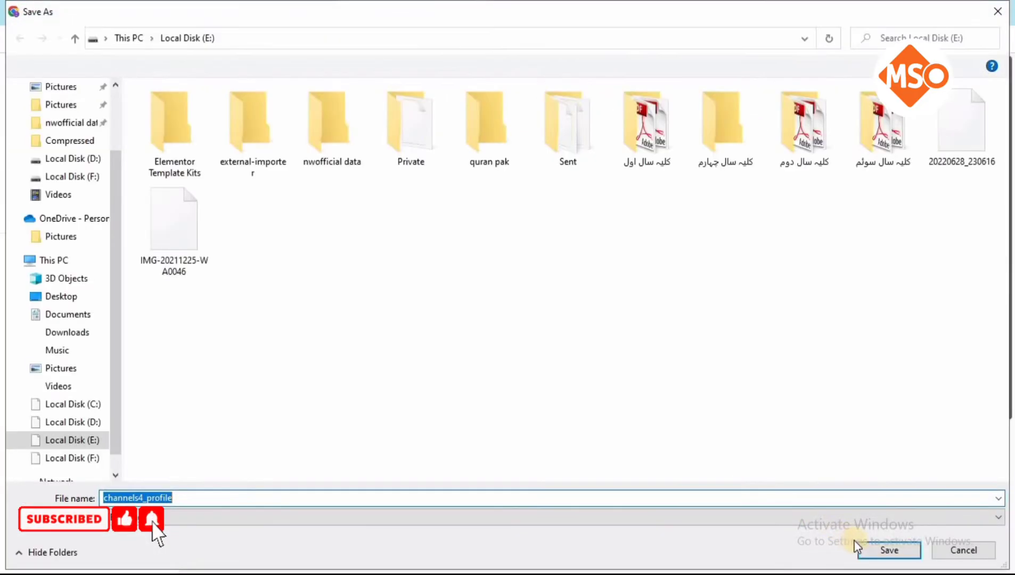
pyautogui.click(886, 551)
pyautogui.click(711, 11)
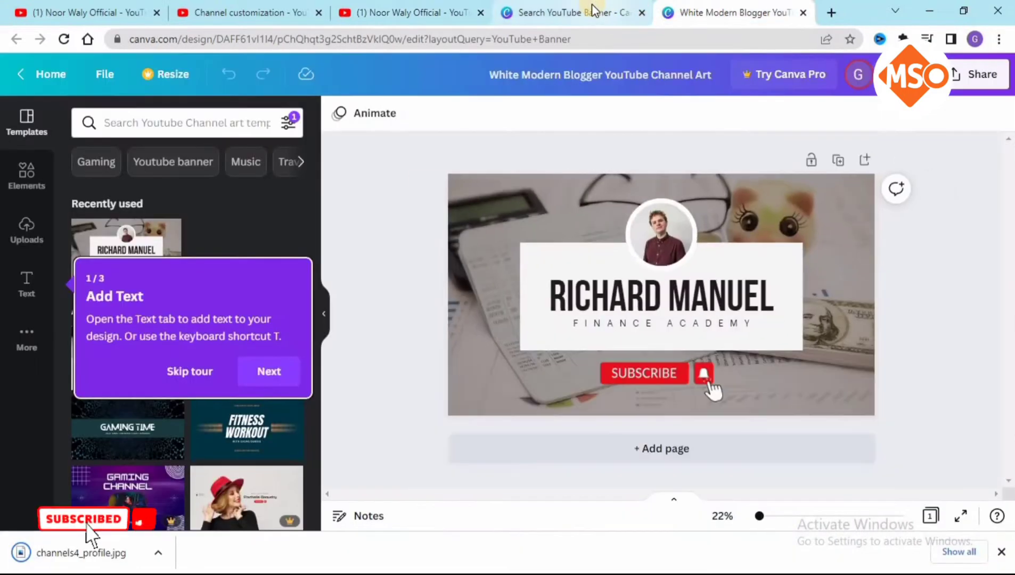
pyautogui.click(24, 231)
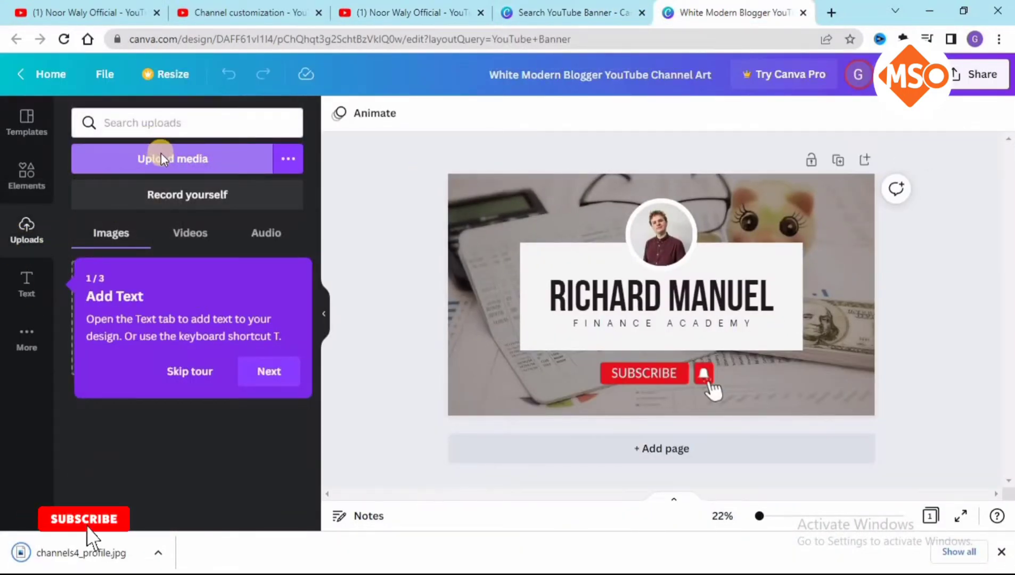
pyautogui.click(161, 155)
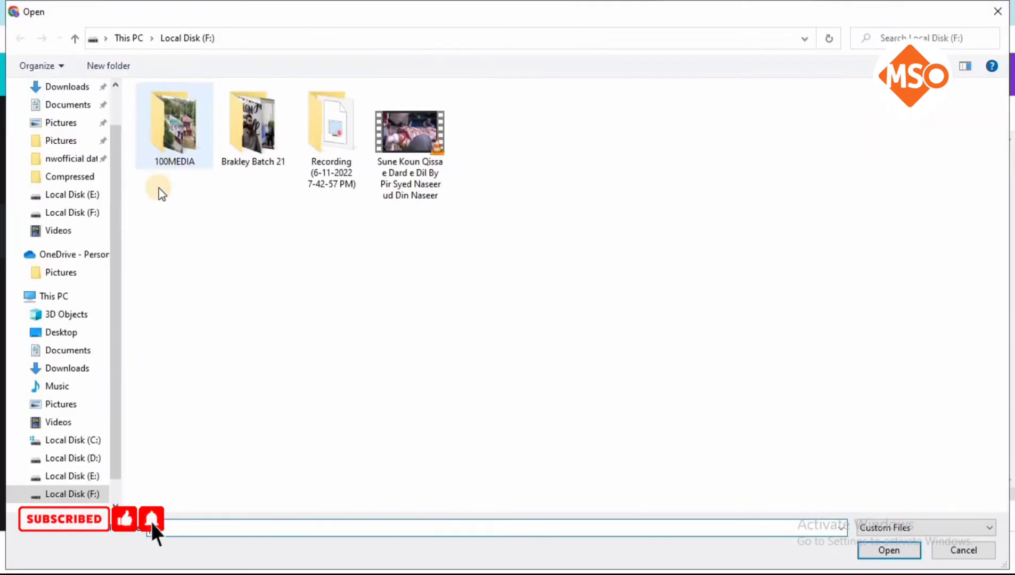
pyautogui.click(80, 371)
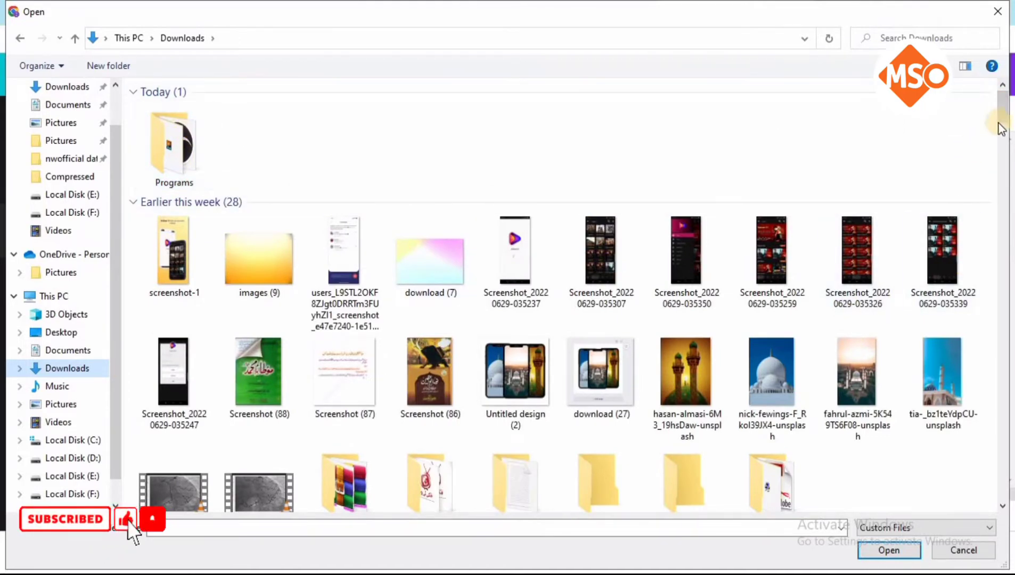
pyautogui.click(1006, 130)
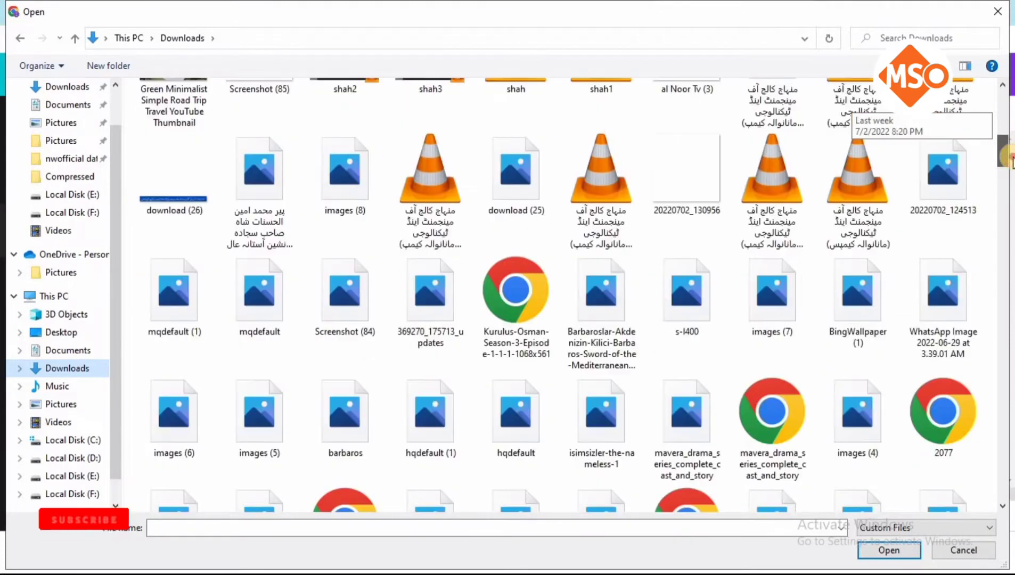
pyautogui.click(959, 551)
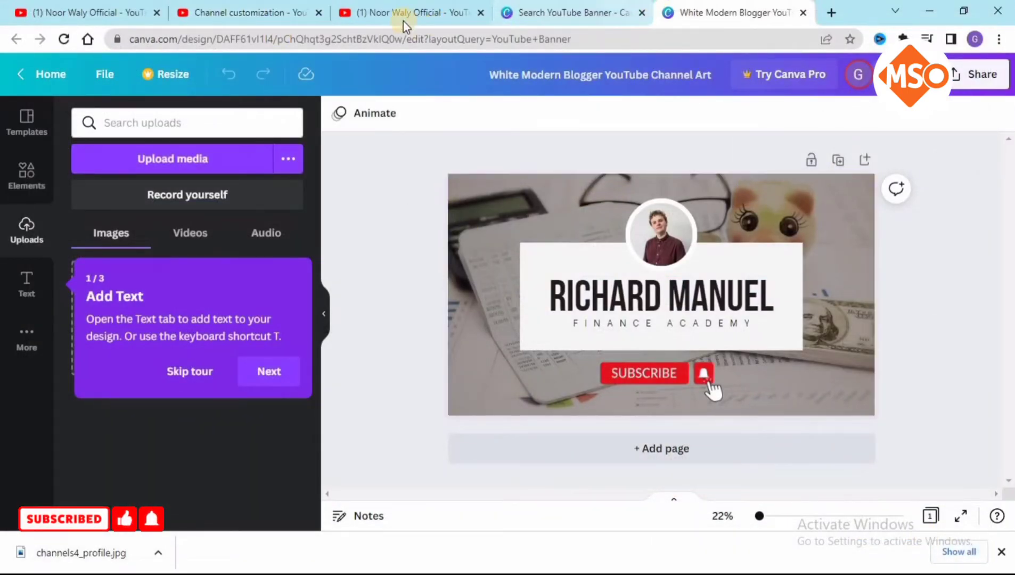
# Switch to YouTube Studio and try to save the channel's profile picture to Local Disk (E:).
pyautogui.click(240, 12)
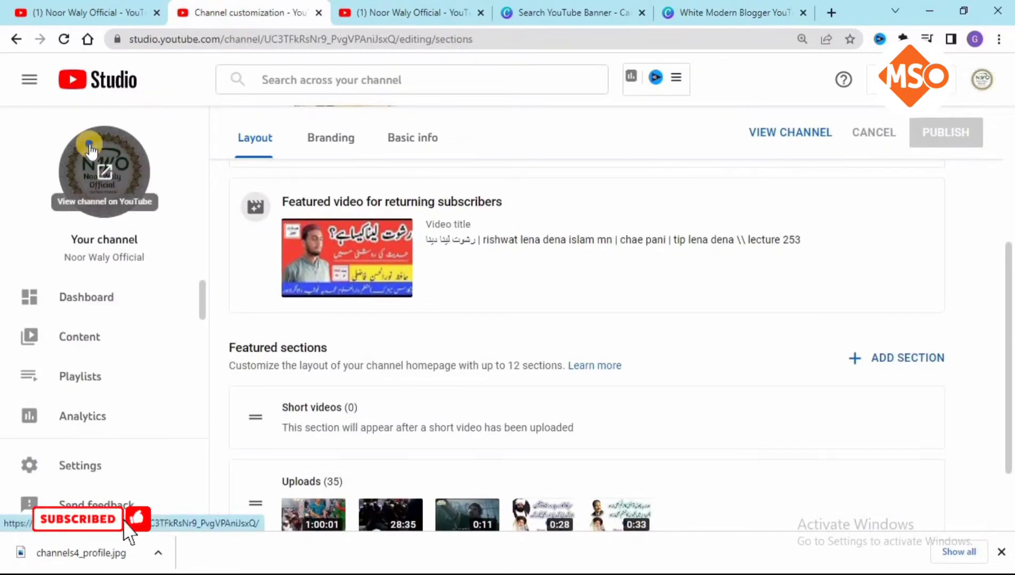
pyautogui.rightClick(90, 150)
pyautogui.click(166, 318)
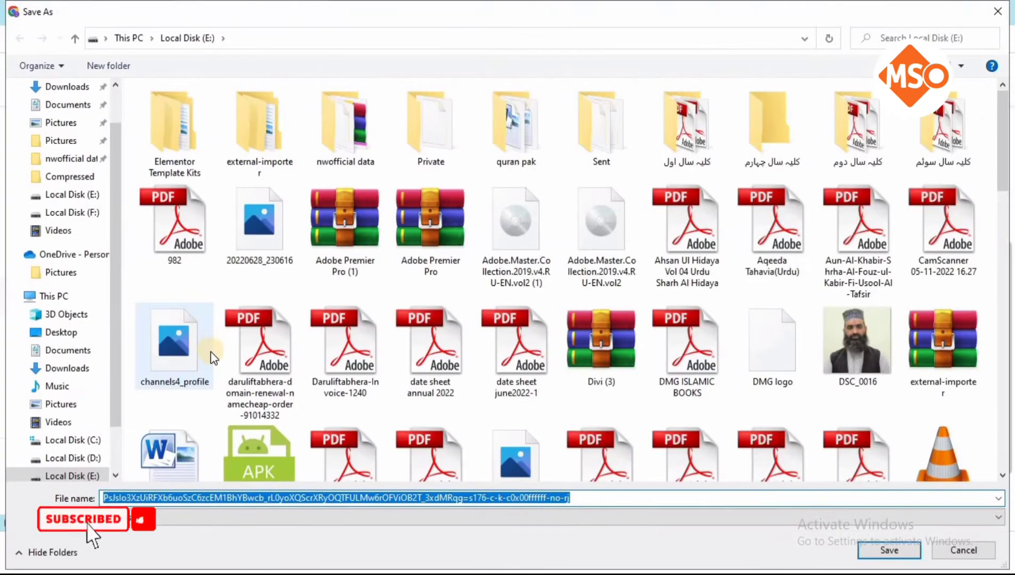
pyautogui.click(903, 548)
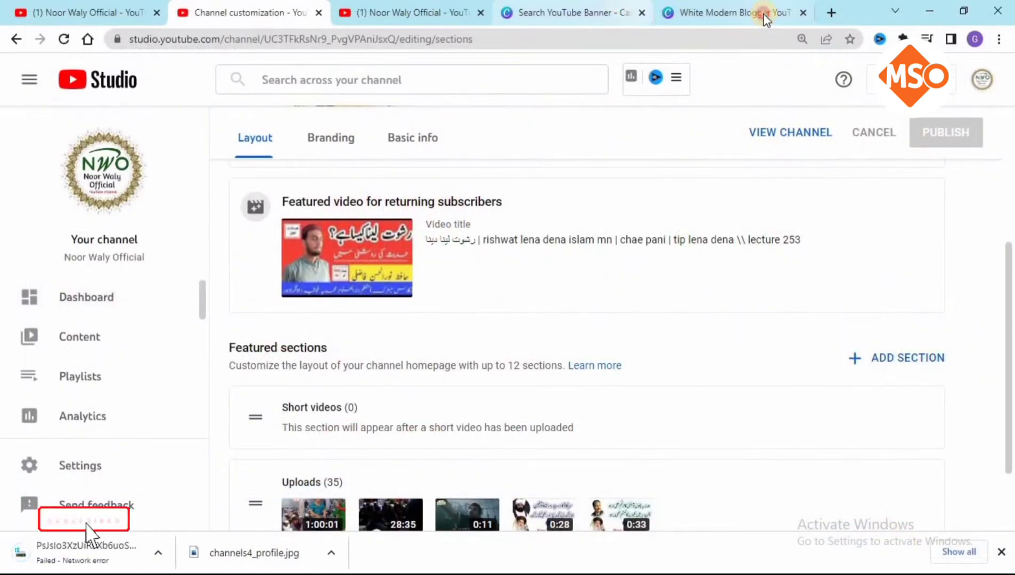
# Switch back to the Canva banner design and upload channels4_profile from Local Disk (E:).
pyautogui.click(765, 16)
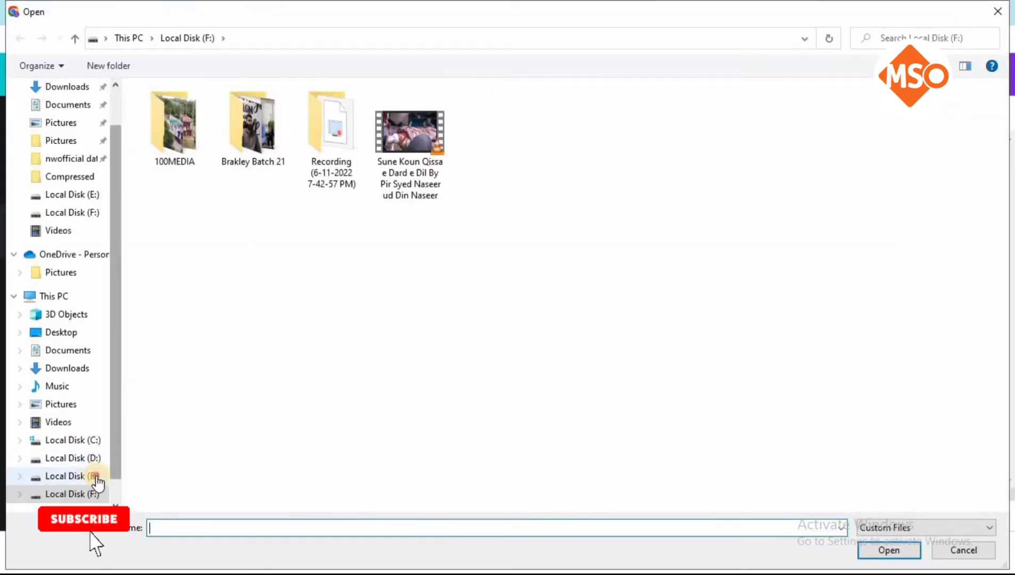
pyautogui.click(93, 479)
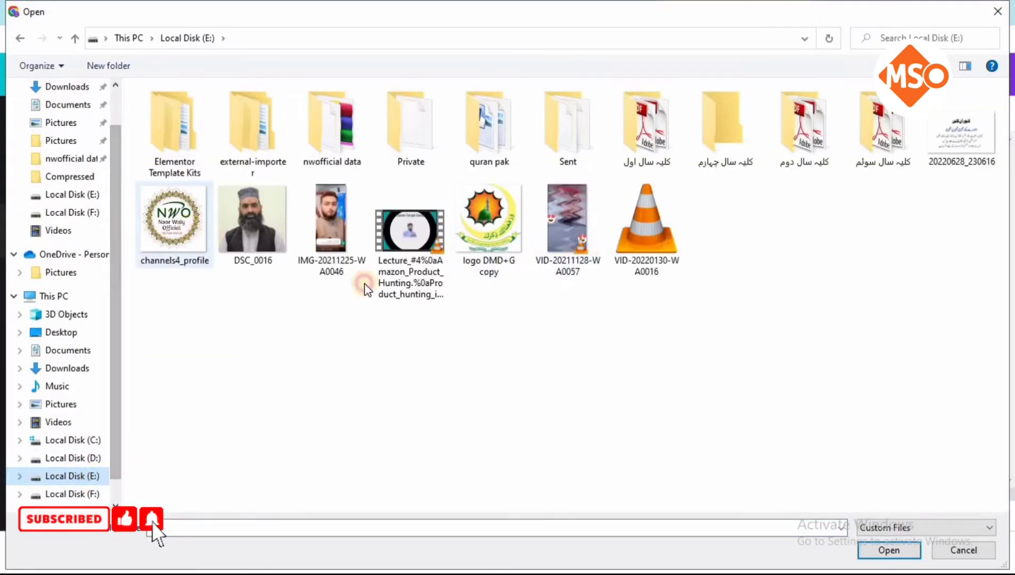
pyautogui.click(178, 224)
pyautogui.click(888, 550)
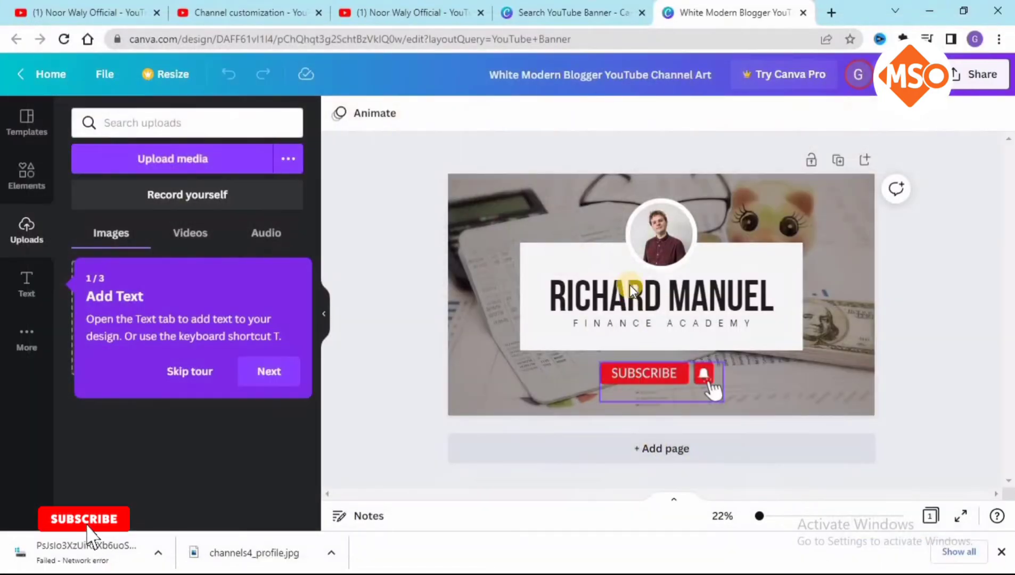
# Dismiss the introductory tour and fill the banner's circular photo frame with the uploaded channel logo.
pyautogui.click(251, 371)
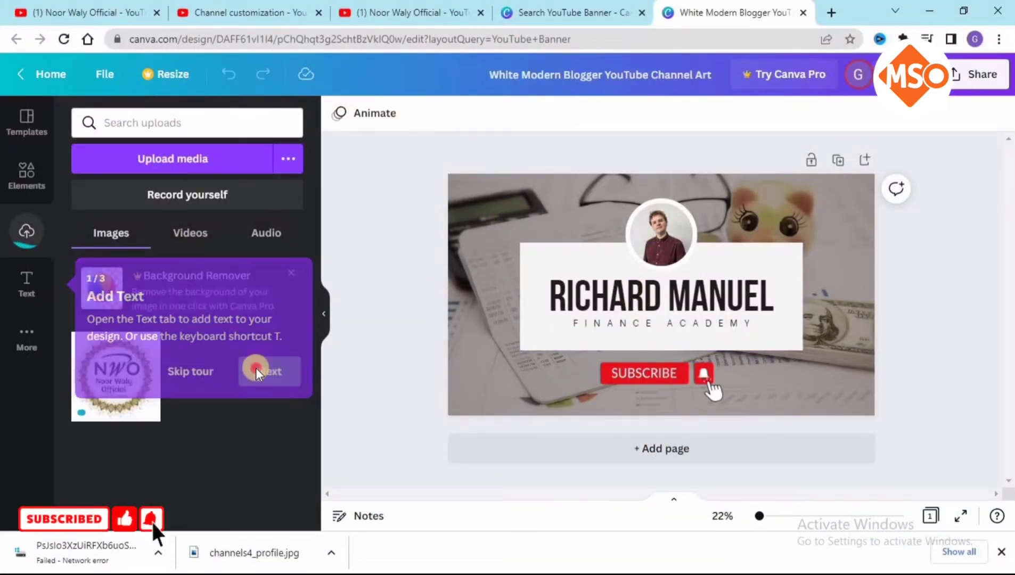
pyautogui.click(260, 337)
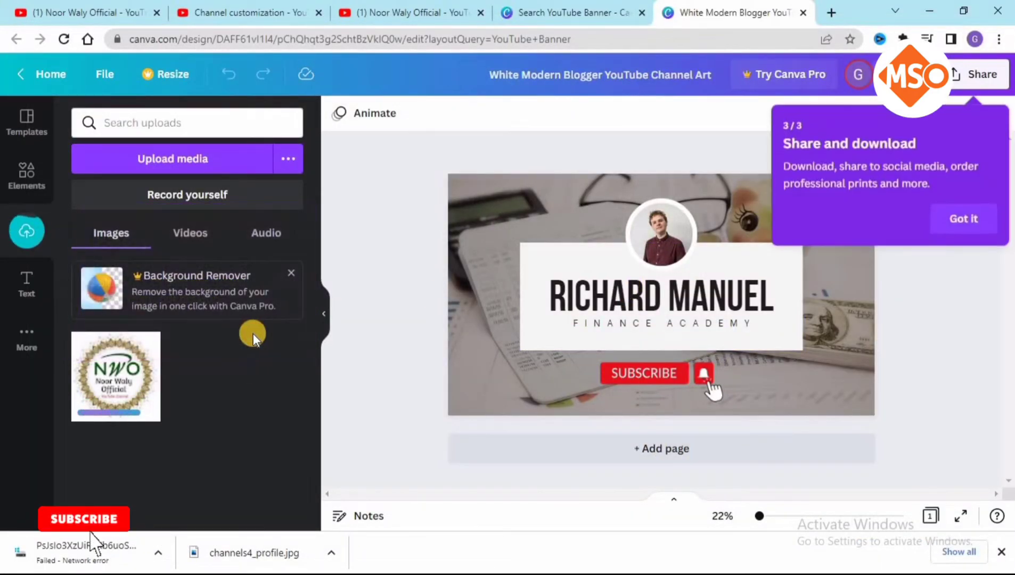
pyautogui.click(942, 223)
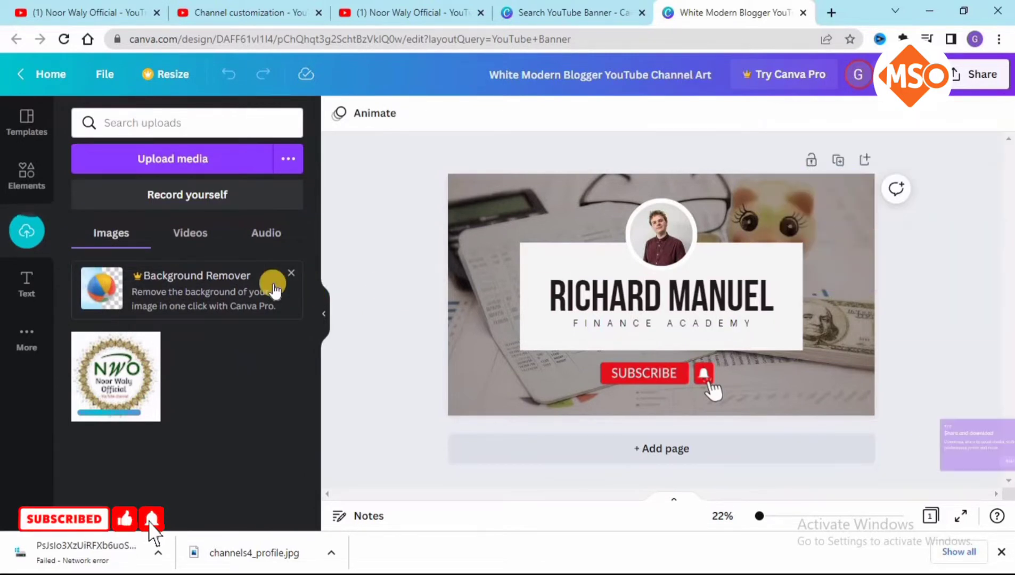
pyautogui.moveTo(126, 380); pyautogui.dragTo(660, 230)
pyautogui.click(902, 426)
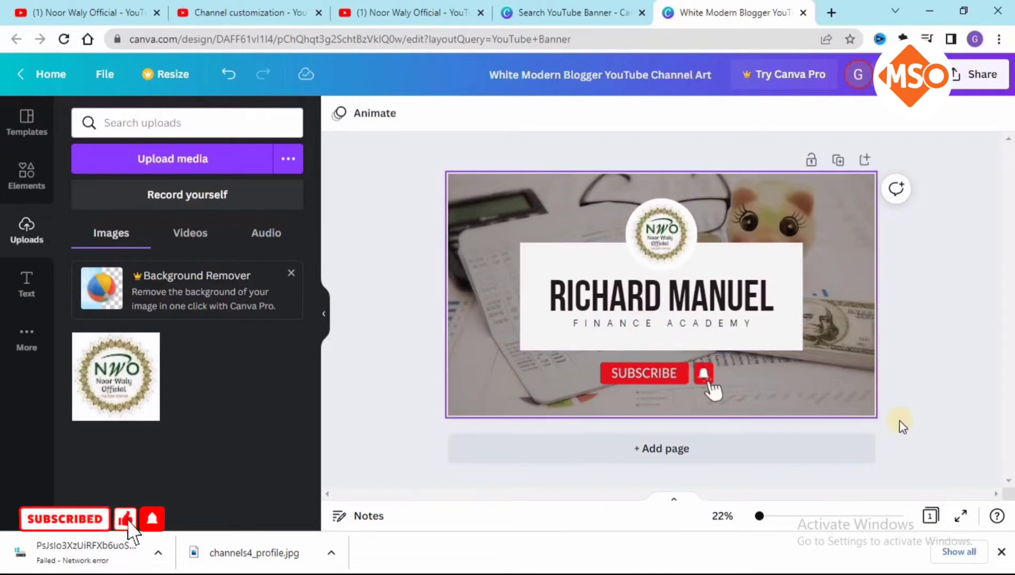
# Replace the banner's headline text with "NOOR WALY OFFICIALL" and scale it down to font size 161 so it fits one line.
pyautogui.click(692, 312)
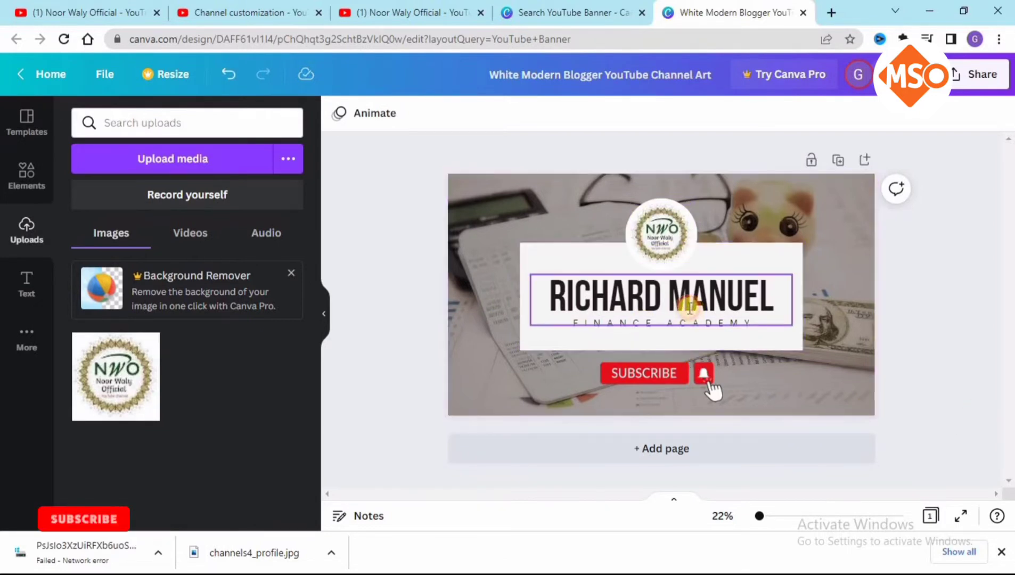
pyautogui.doubleClick(691, 309)
pyautogui.write('NO')
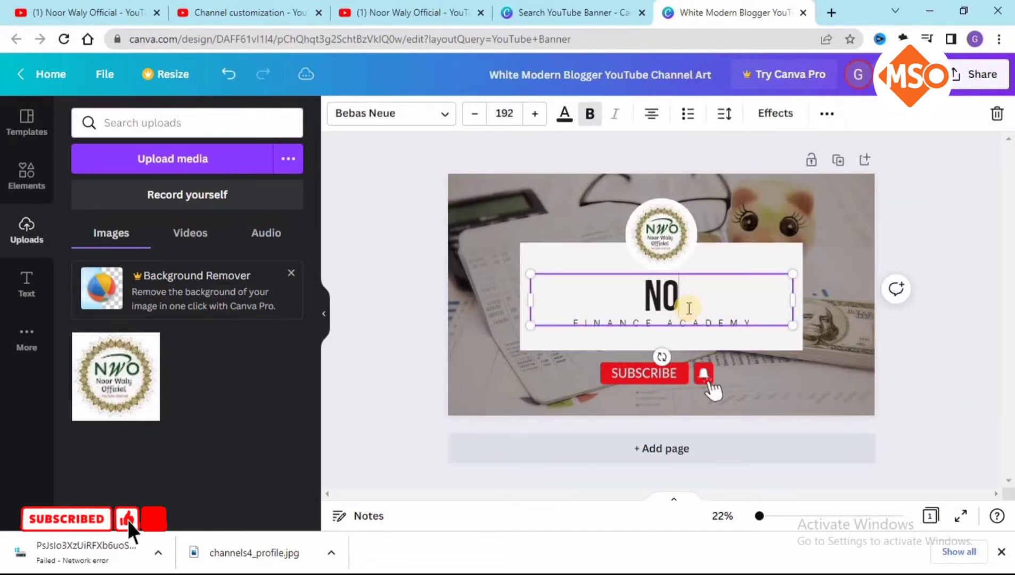
pyautogui.write('OR WA')
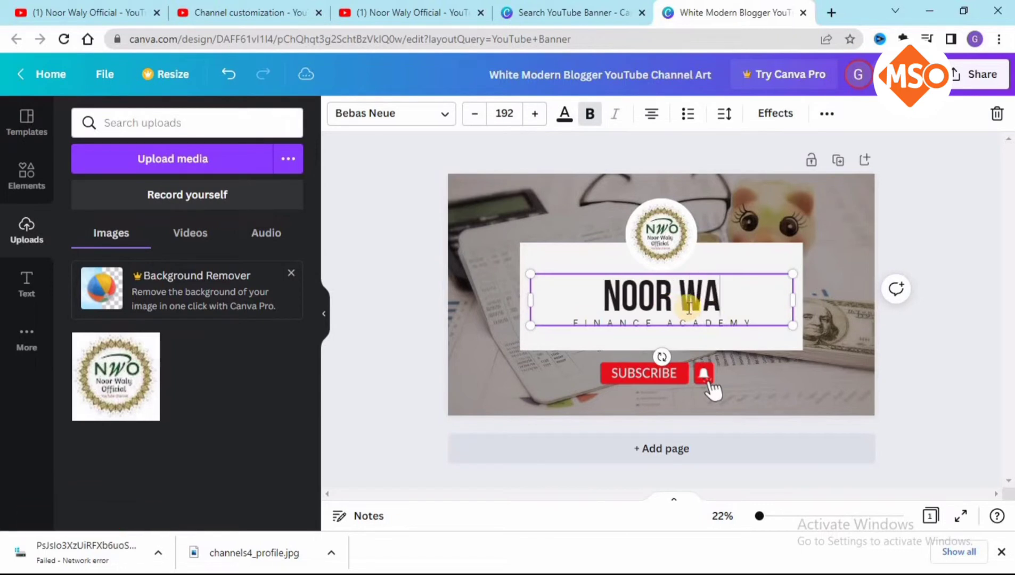
pyautogui.write('LY OF')
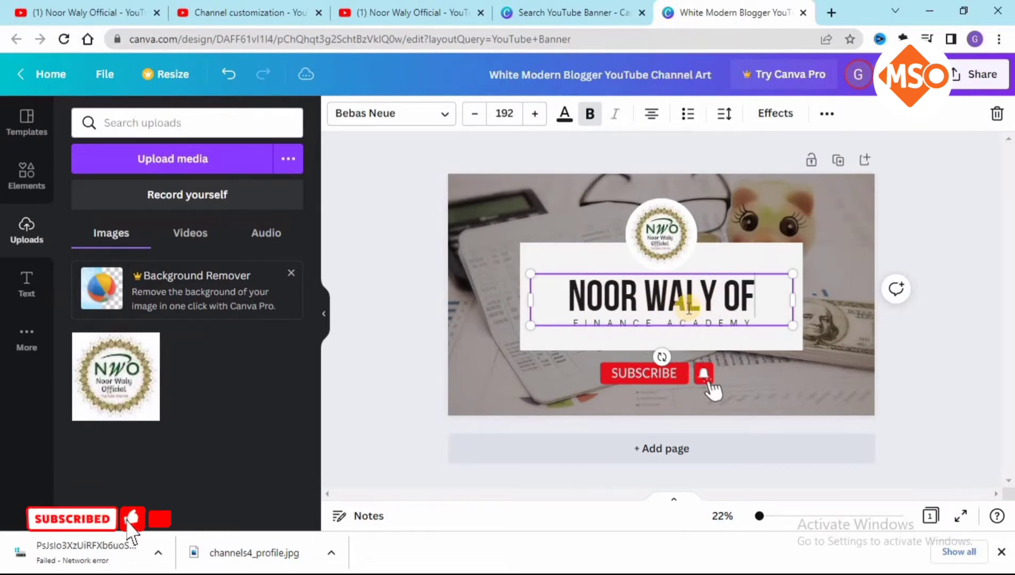
pyautogui.write('FICIALL')
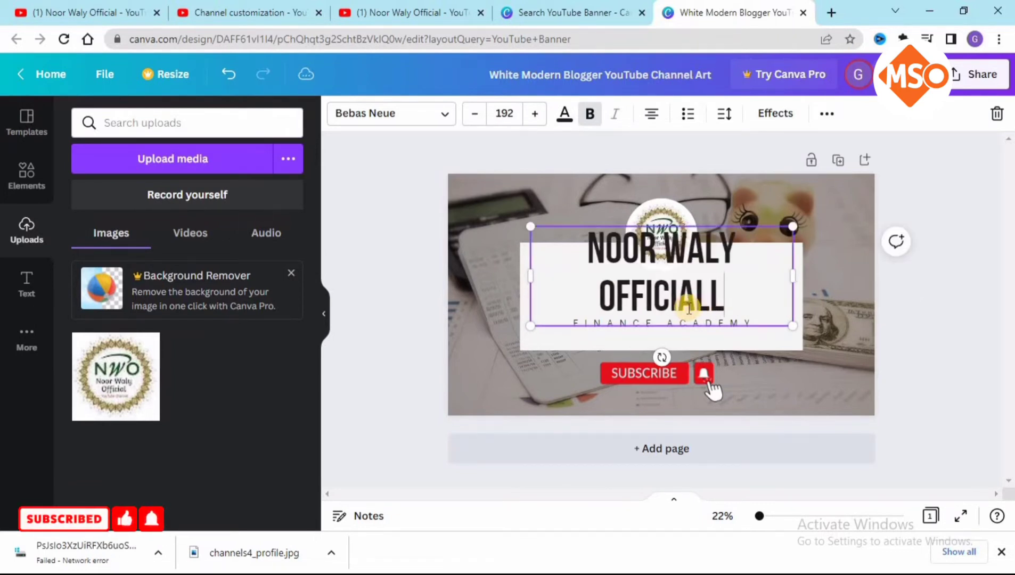
pyautogui.hotkey('ctrl', 'a')
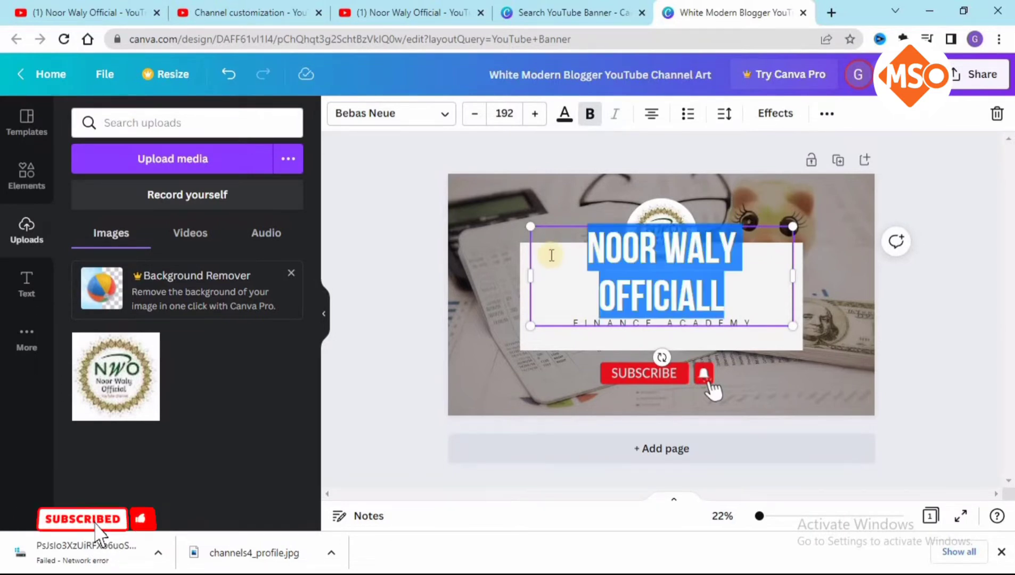
pyautogui.moveTo(529, 228); pyautogui.dragTo(538, 284)
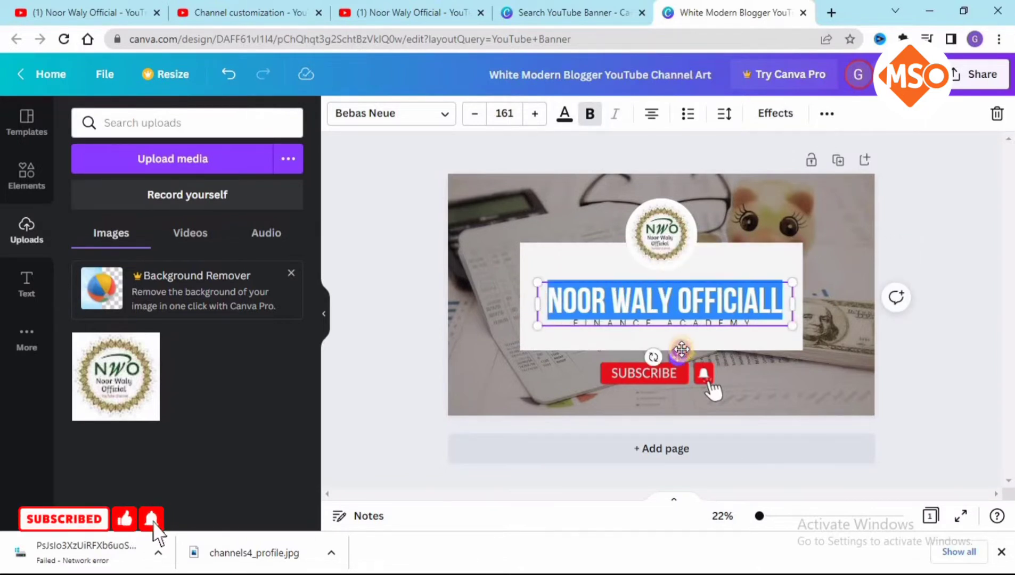
# Move the headline up clear of the tagline, keeping it centred, and replace the tagline with "ISLAMIC YOUTUBE CHANNE;L".
pyautogui.moveTo(681, 350); pyautogui.dragTo(681, 348)
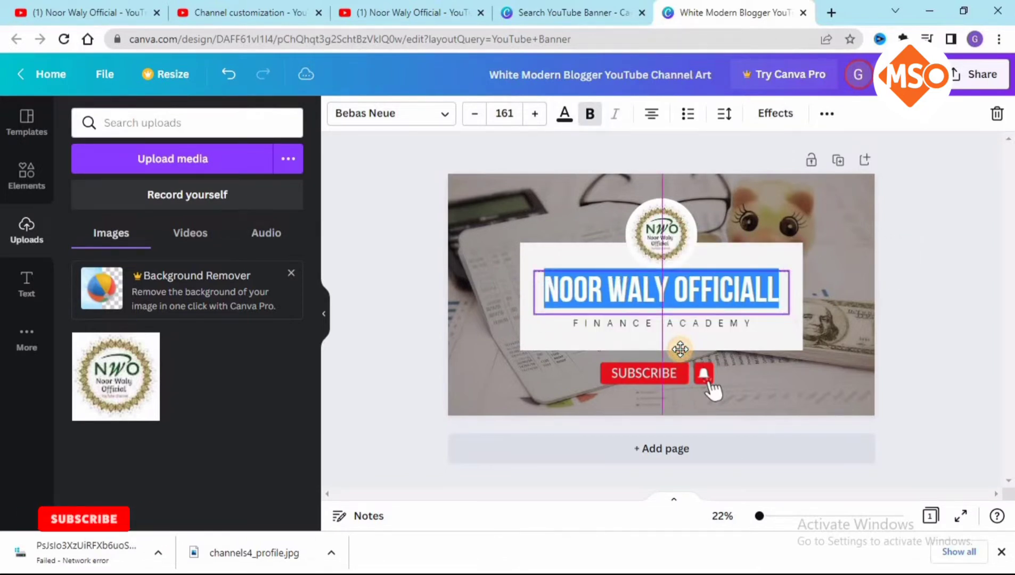
pyautogui.click(907, 358)
pyautogui.click(688, 321)
pyautogui.click(688, 321)
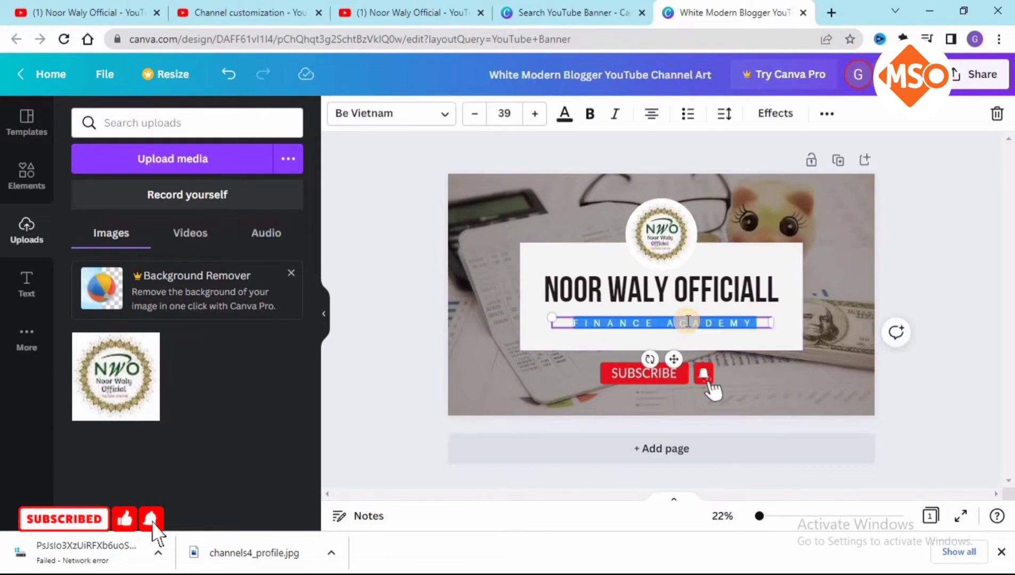
pyautogui.press('BackSpace')
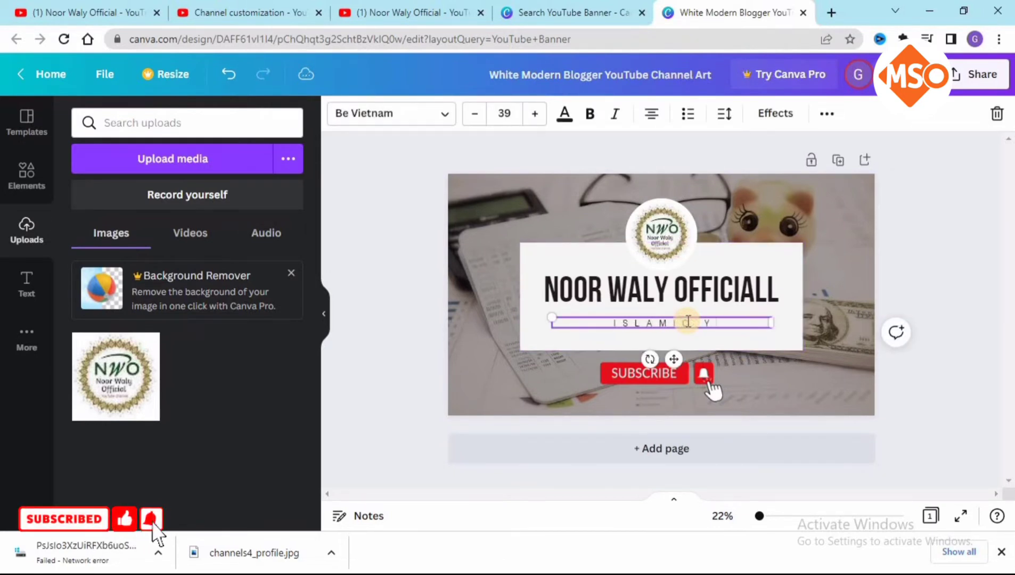
pyautogui.write('ISLAMIC YOU')
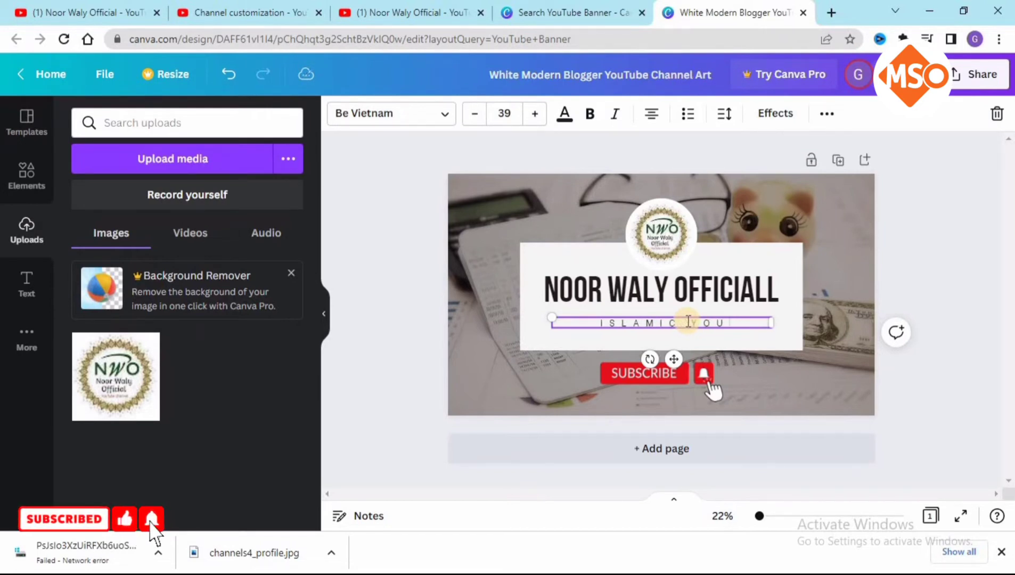
pyautogui.write('TUBE')
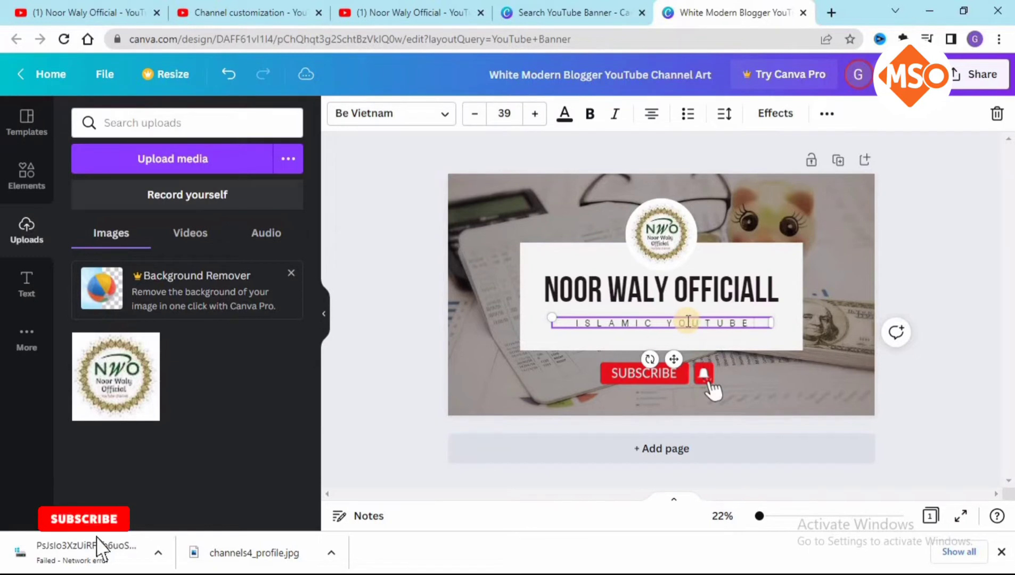
pyautogui.write(' CHANNE;L')
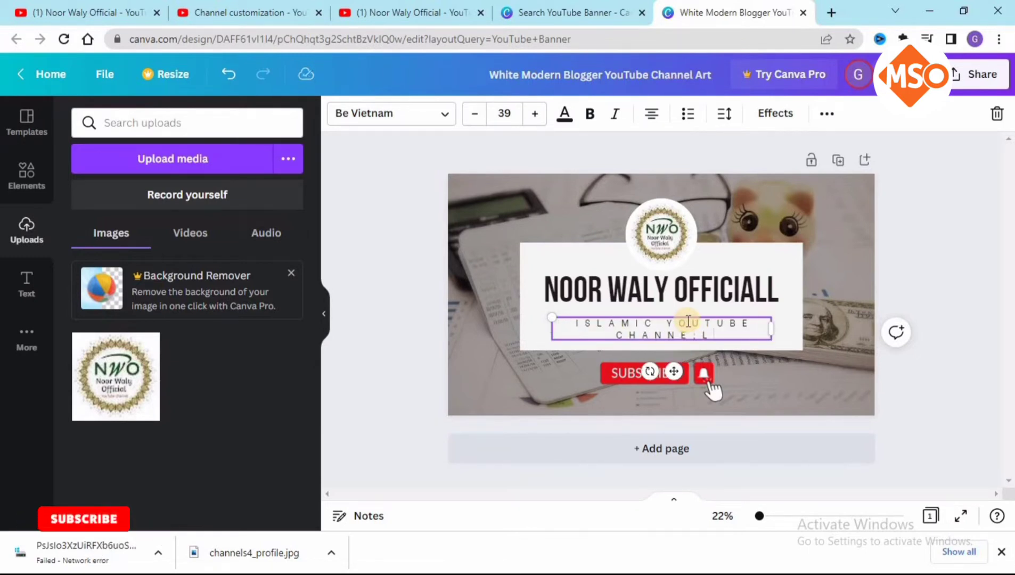
# Try white as the banner's background colour behind the photo and restore the original dark colour.
pyautogui.click(799, 391)
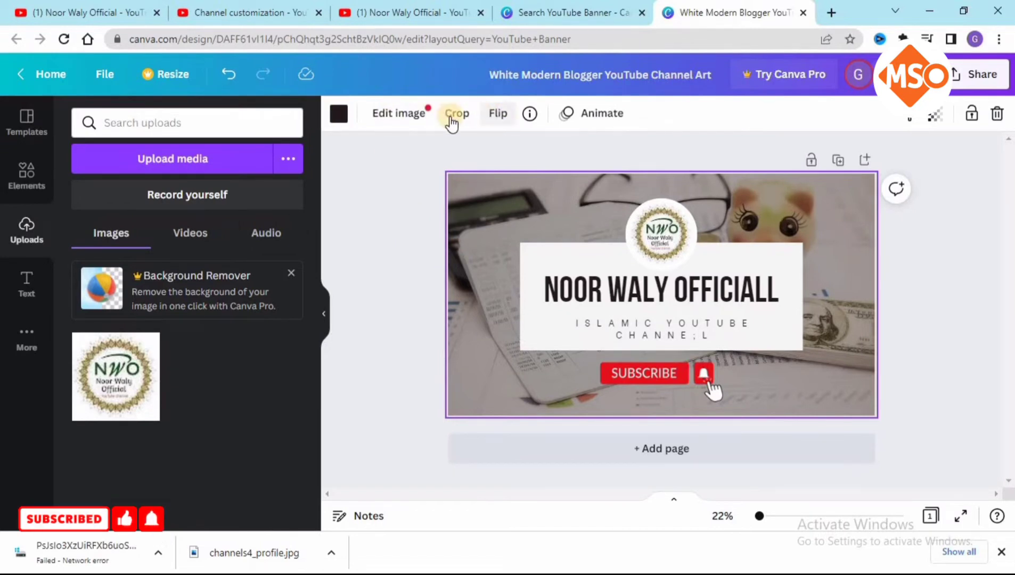
pyautogui.click(408, 118)
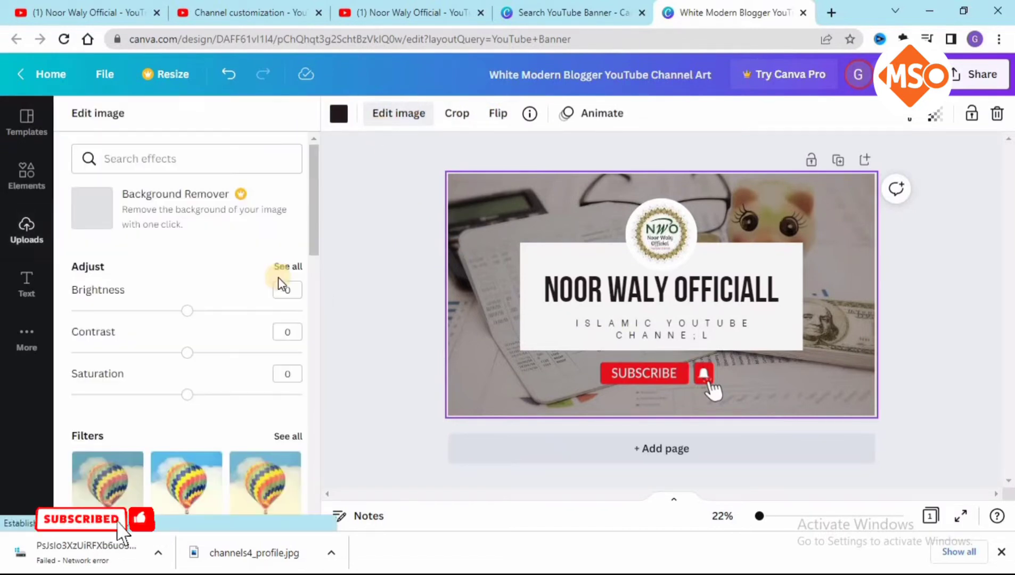
pyautogui.moveTo(326, 349); pyautogui.dragTo(349, 128)
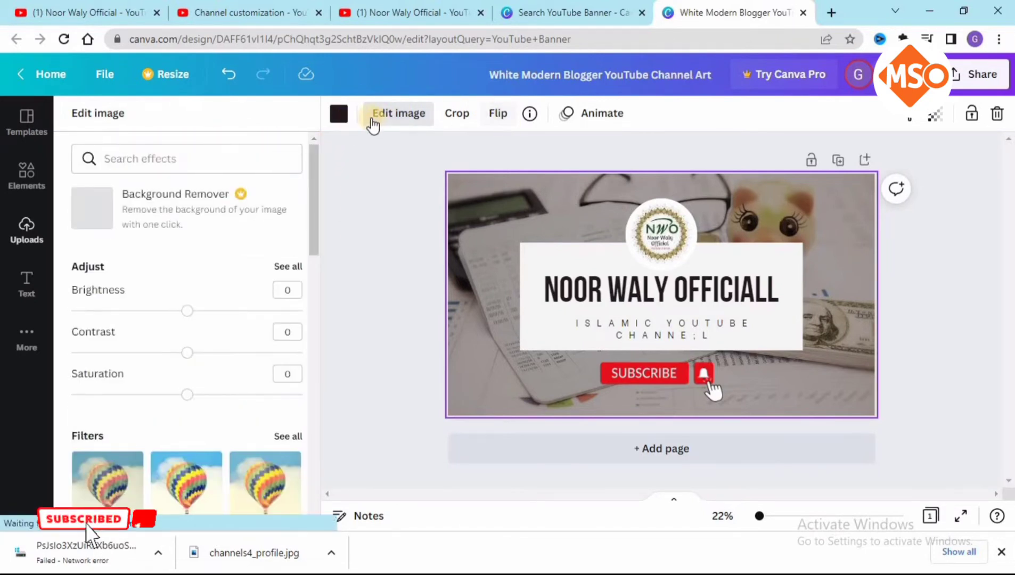
pyautogui.click(339, 114)
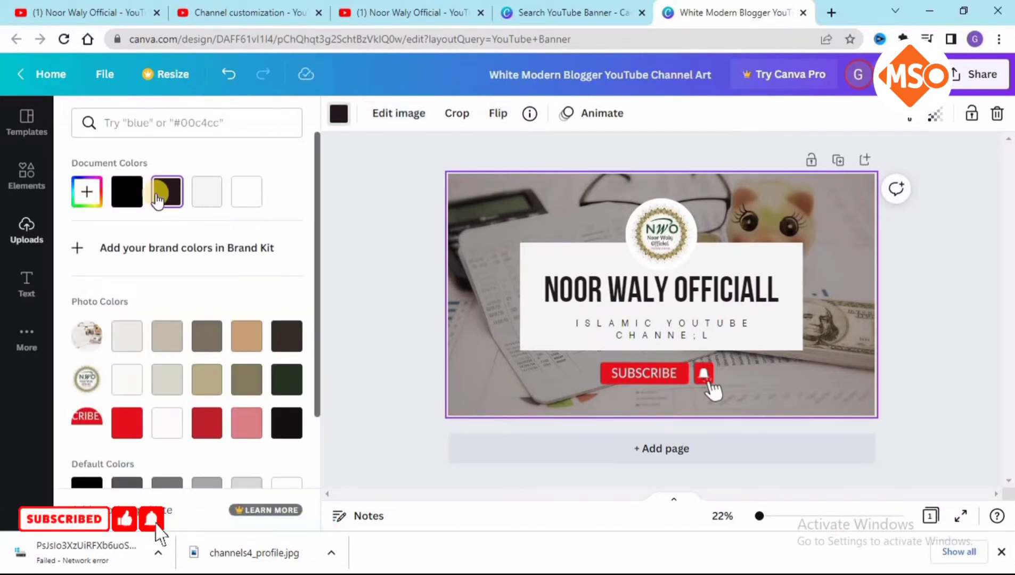
pyautogui.click(244, 195)
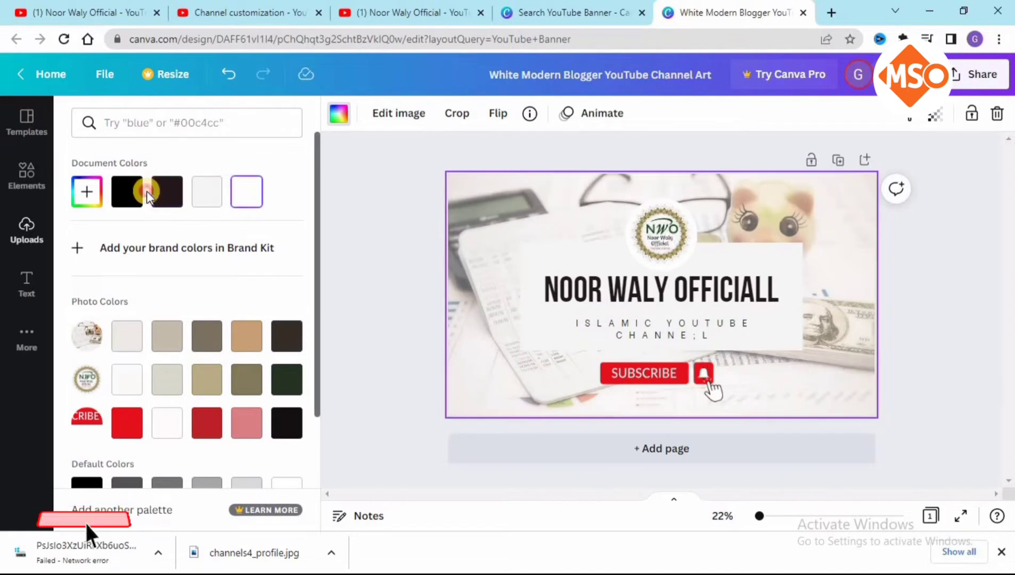
pyautogui.click(167, 192)
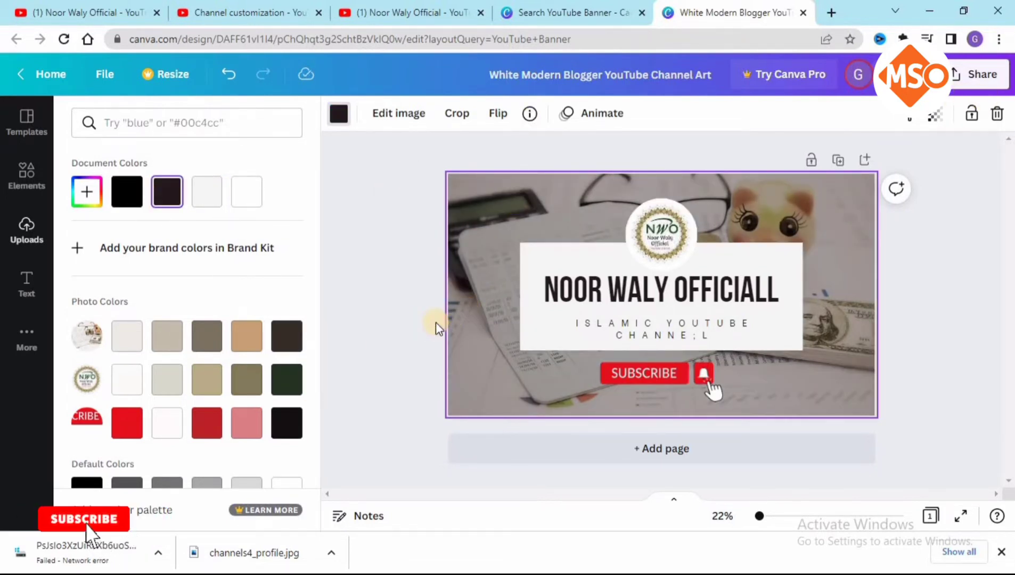
pyautogui.click(599, 410)
pyautogui.click(955, 341)
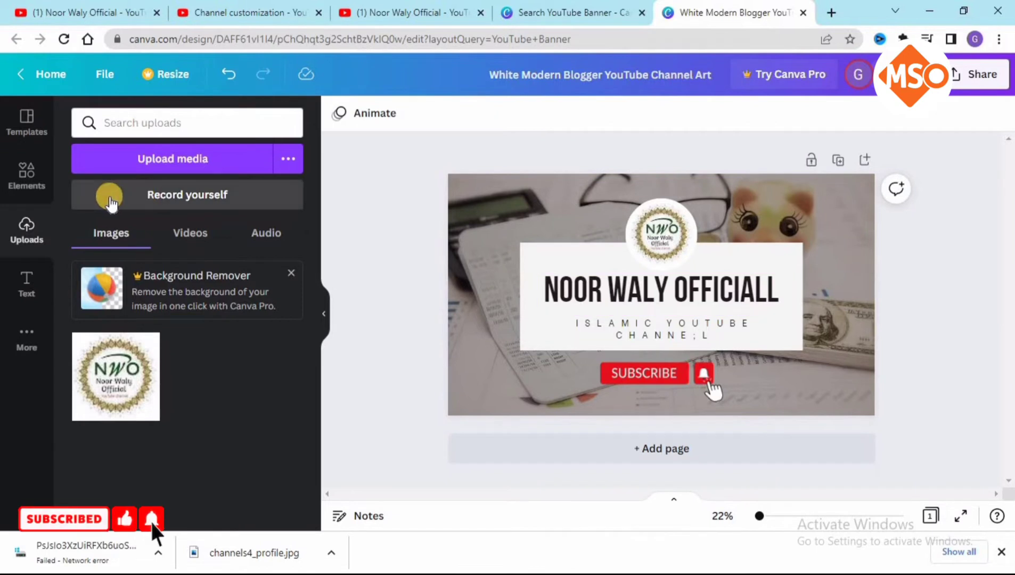
# Search the elements for "islamic" and set the orange sunset photo with the praying figure and mosque as the banner's background.
pyautogui.click(16, 181)
pyautogui.click(134, 125)
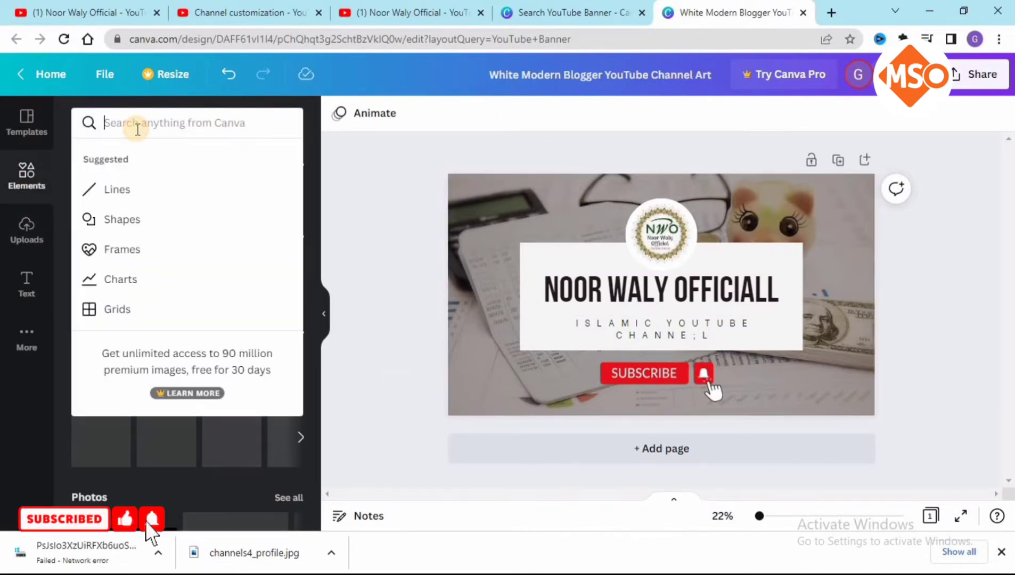
pyautogui.write('islamic')
pyautogui.press('Return')
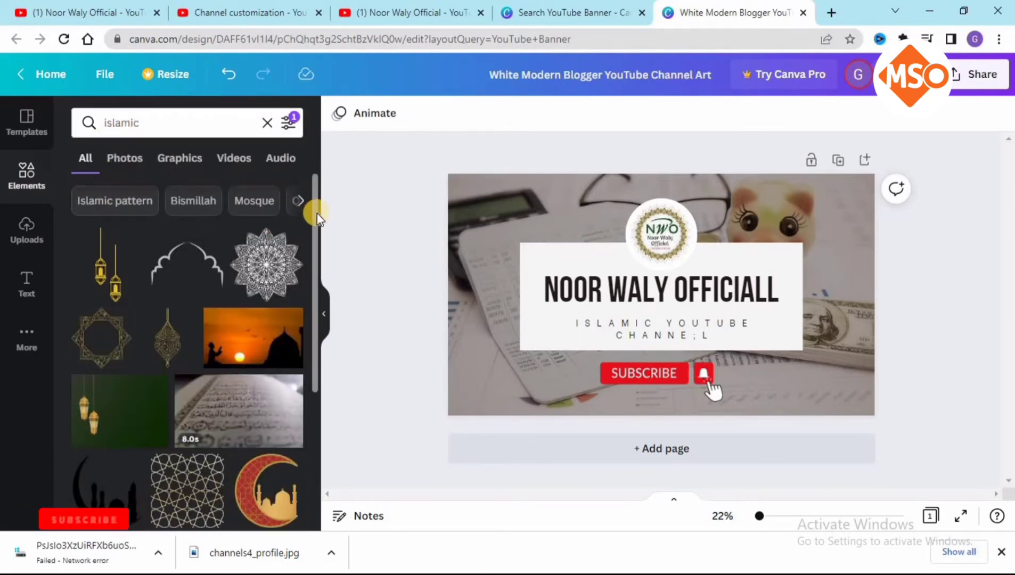
pyautogui.scroll(-1, 268, 310)
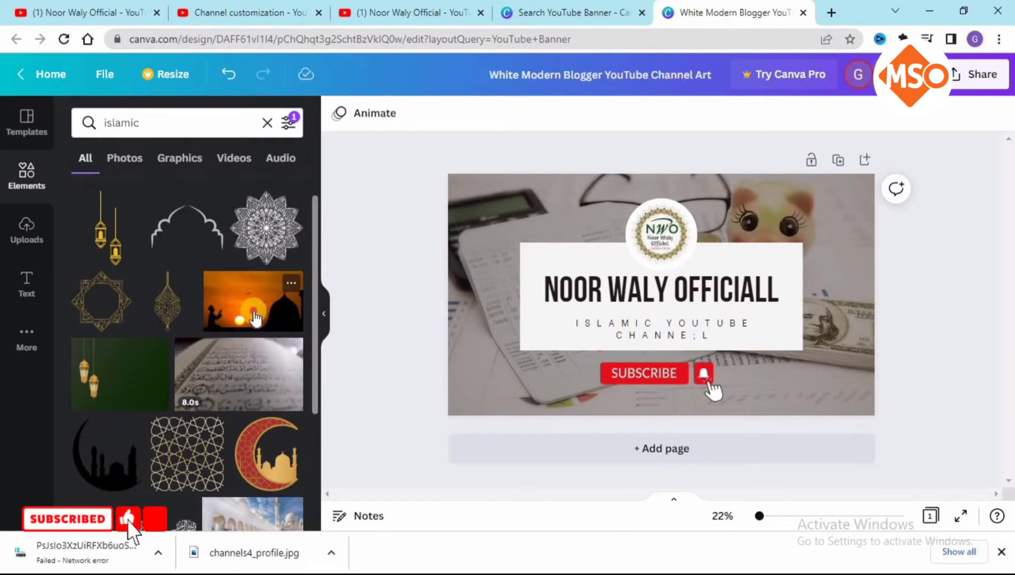
pyautogui.moveTo(228, 312); pyautogui.dragTo(426, 323)
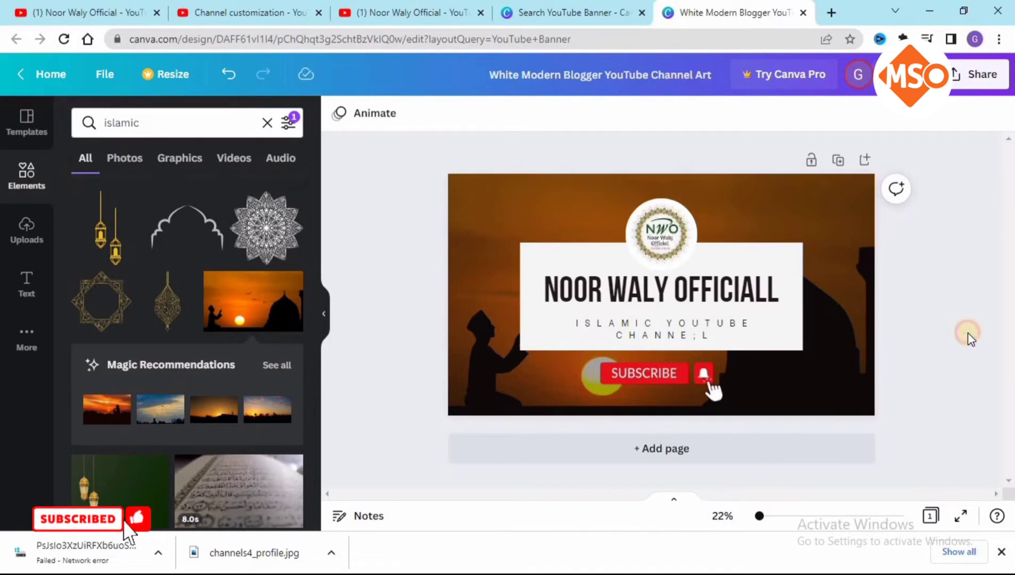
# Download the finished banner as a PNG at 2560 × 1440 px and dismiss the download message.
pyautogui.click(968, 76)
pyautogui.click(839, 426)
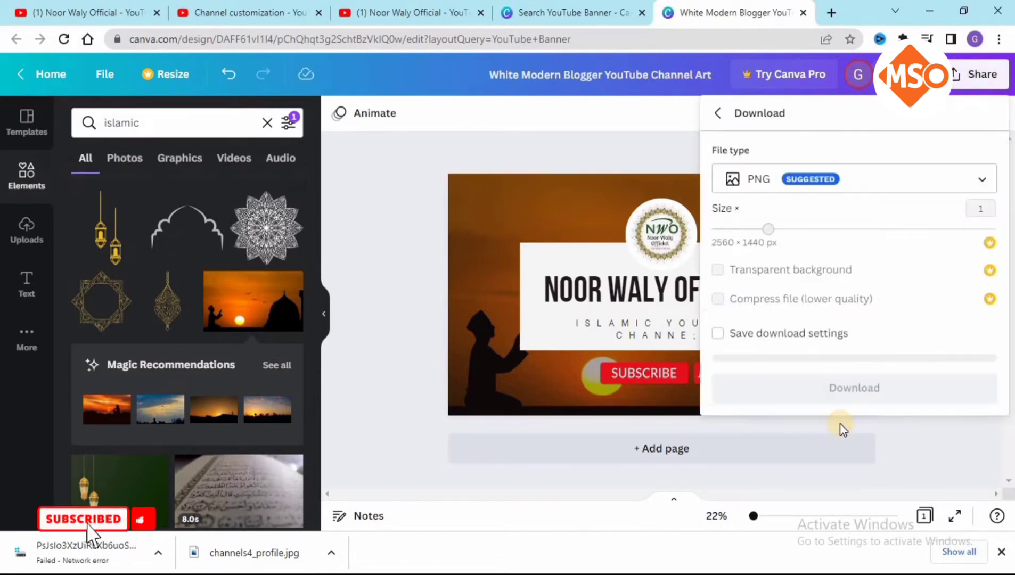
pyautogui.click(847, 385)
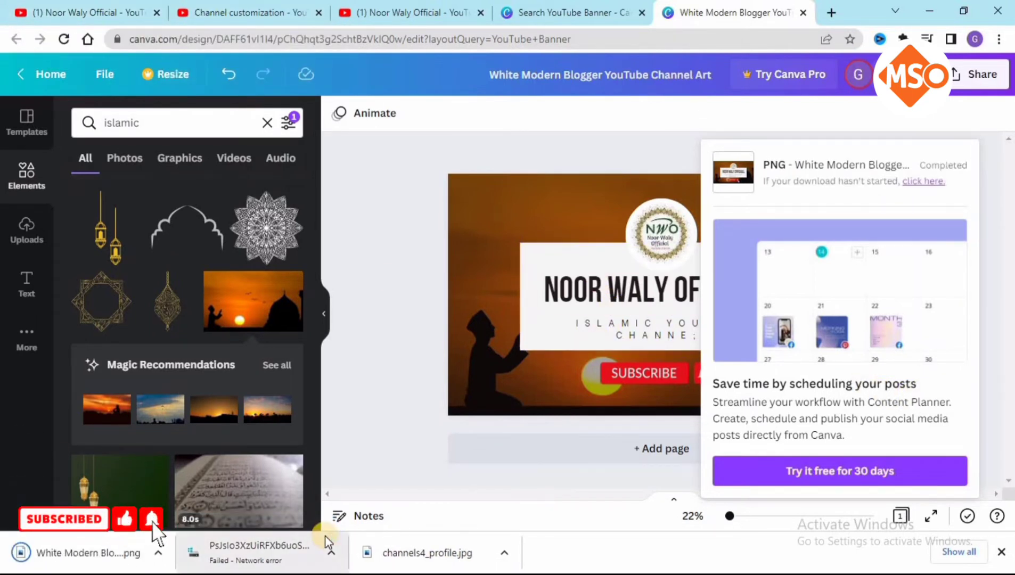
pyautogui.click(422, 403)
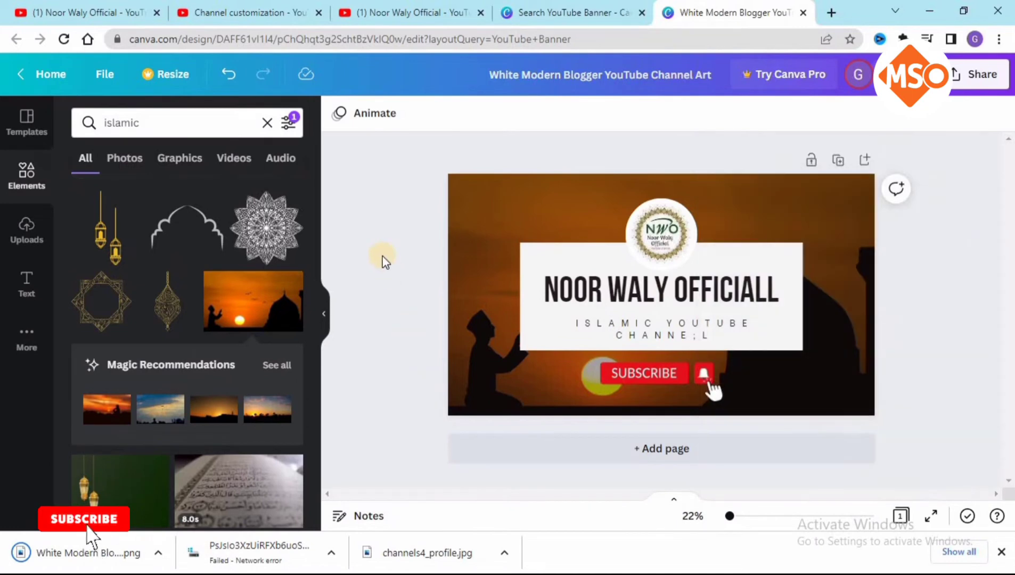
# Switch to YouTube Studio and open the banner image settings in the channel customization's branding section.
pyautogui.click(256, 13)
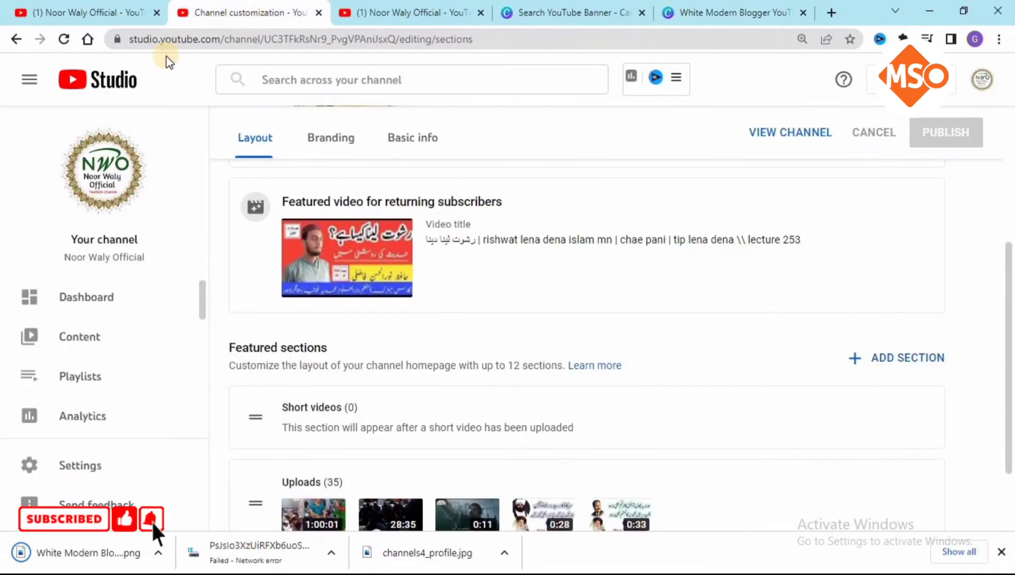
pyautogui.moveTo(201, 301)
pyautogui.mouseDown()
pyautogui.moveTo(201, 326)
pyautogui.moveTo(200, 295)
pyautogui.mouseUp()
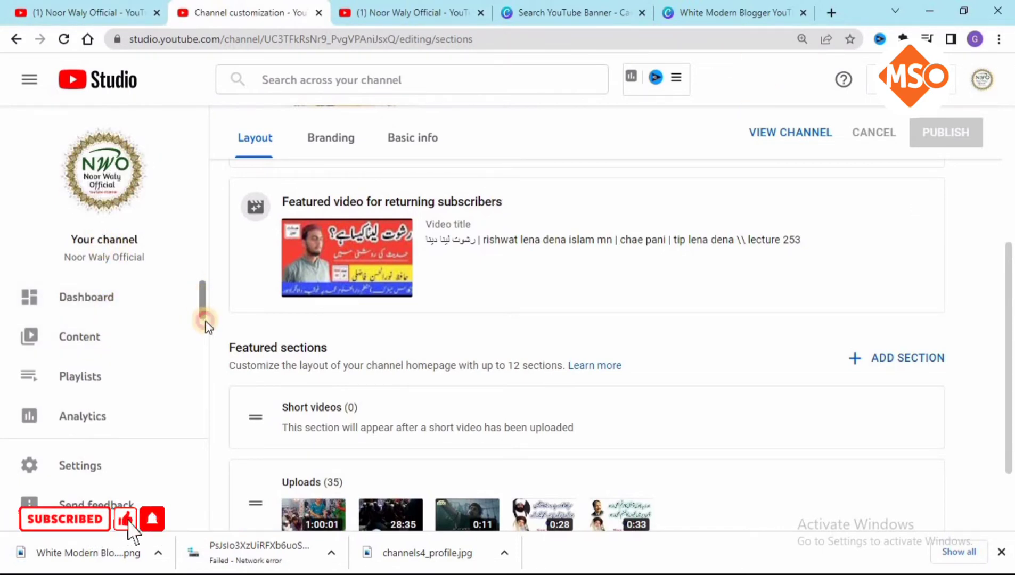
pyautogui.moveTo(202, 315); pyautogui.dragTo(207, 340)
pyautogui.scroll(-3, 205, 338)
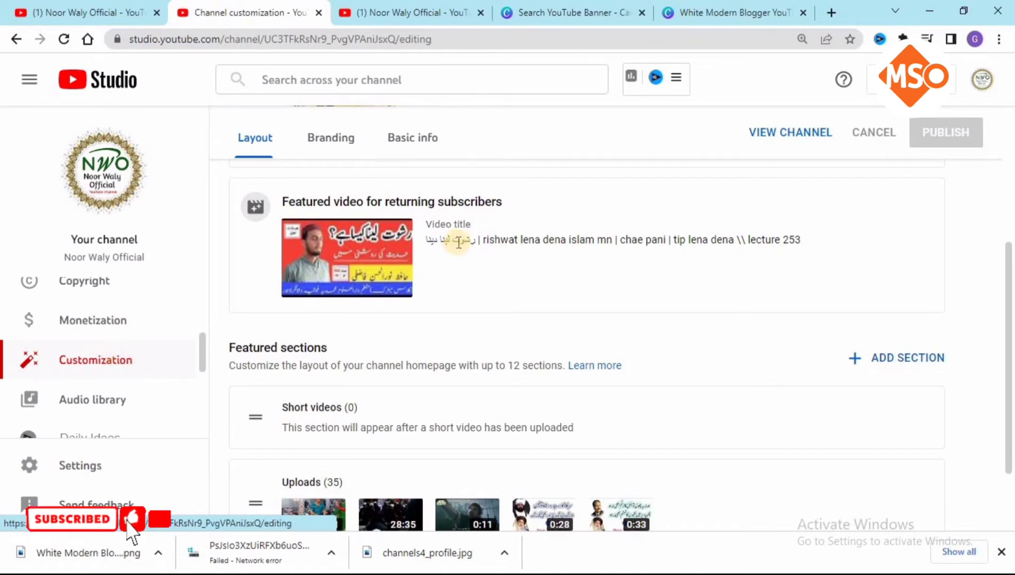
pyautogui.scroll(3, 1010, 269)
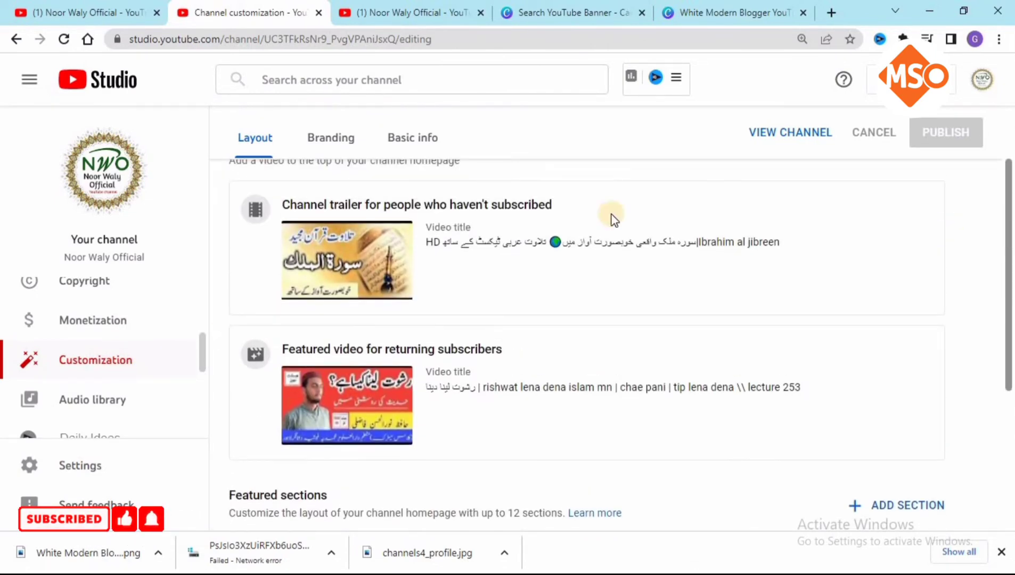
pyautogui.click(320, 149)
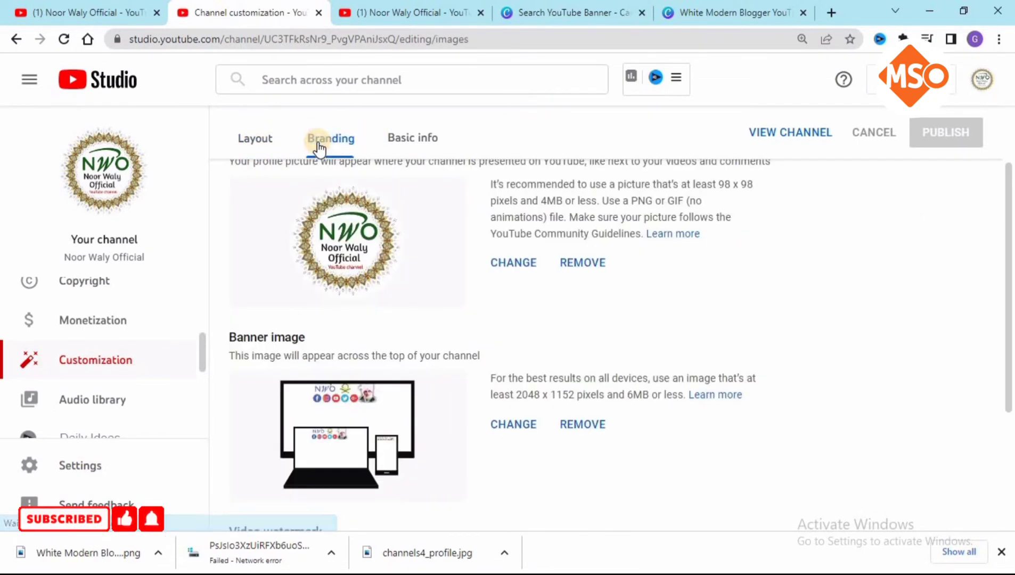
pyautogui.scroll(-1, 1011, 235)
pyautogui.scroll(1, 1011, 234)
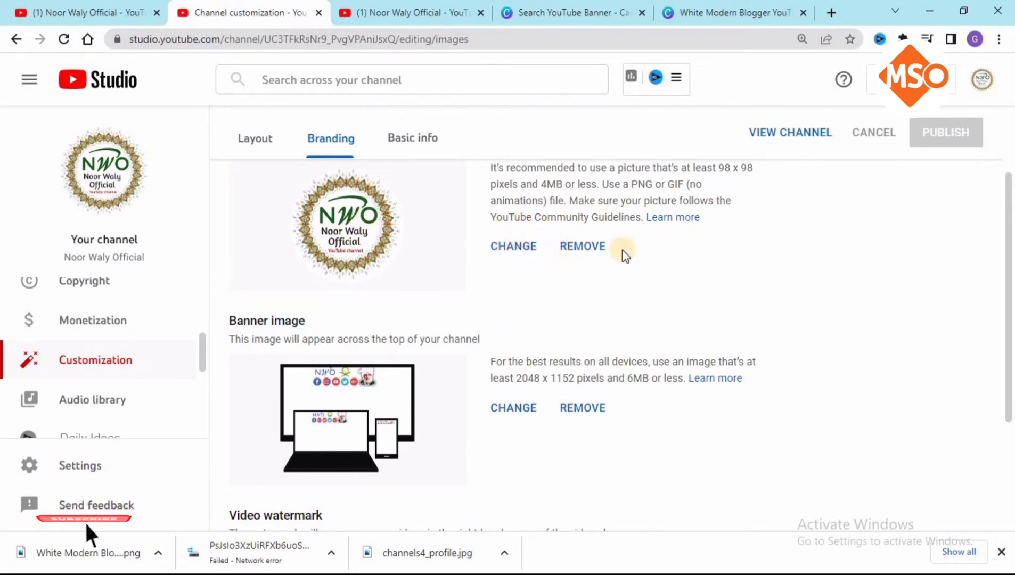
pyautogui.scroll(-2, 991, 256)
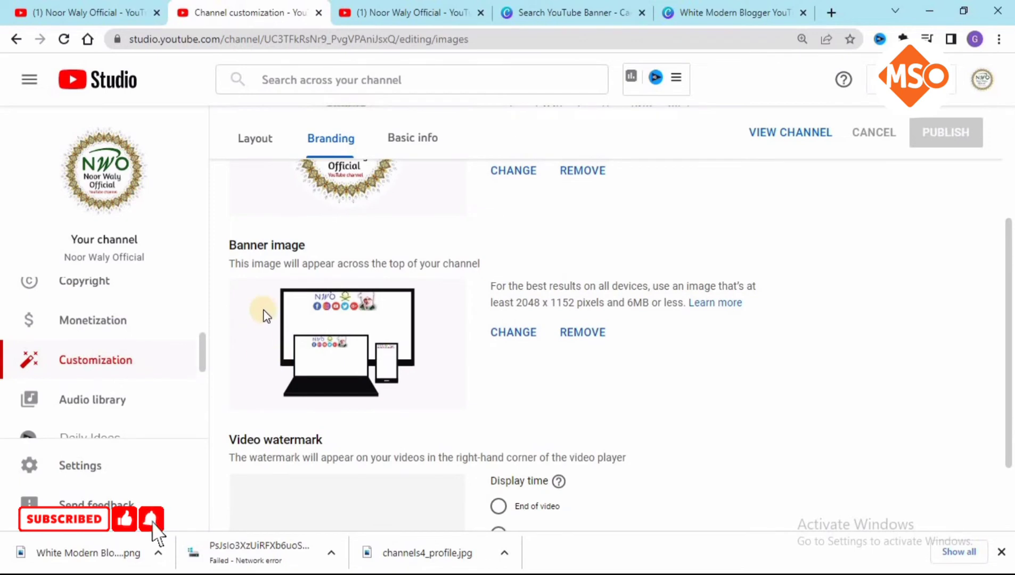
# Remove the channel's existing banner image and upload White Modern Blogger YouTube Channel Art from Downloads in its place.
pyautogui.click(582, 334)
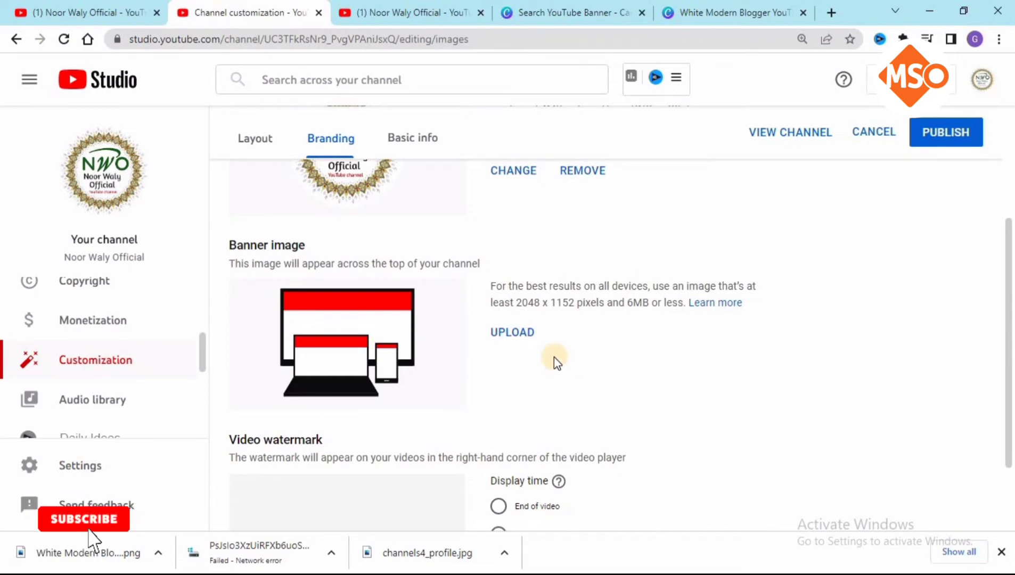
pyautogui.click(517, 331)
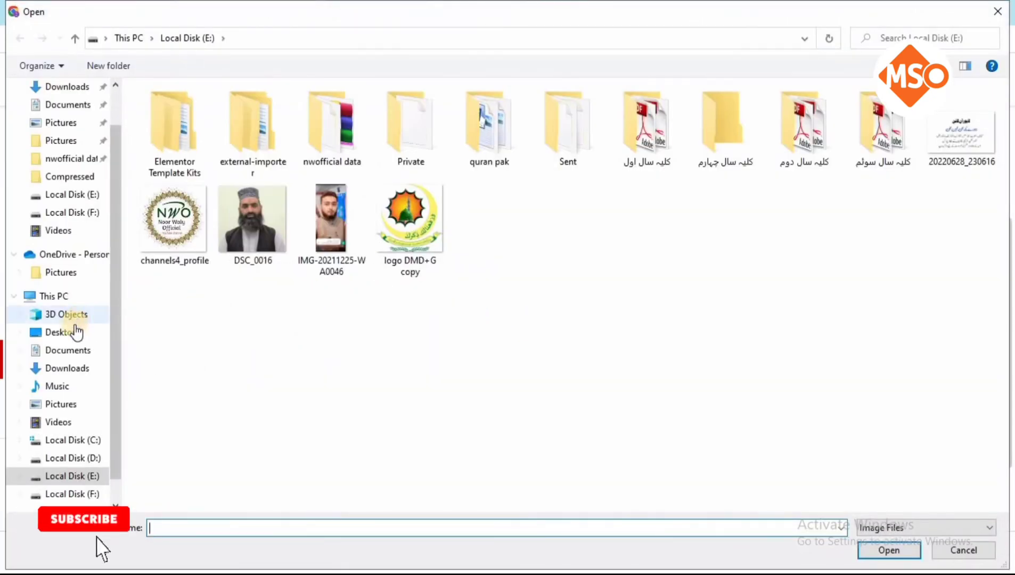
pyautogui.click(80, 368)
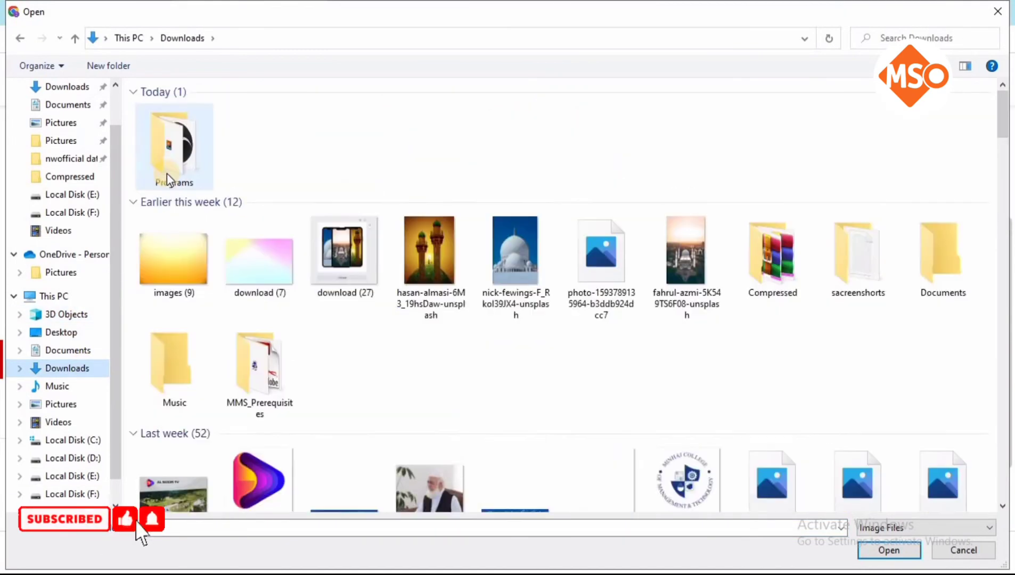
pyautogui.click(171, 168)
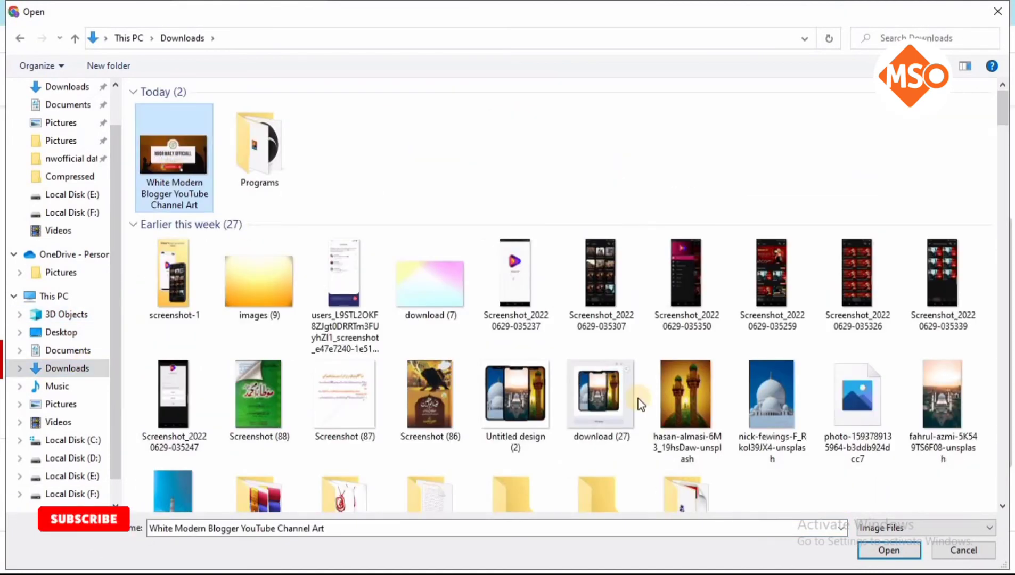
pyautogui.click(887, 551)
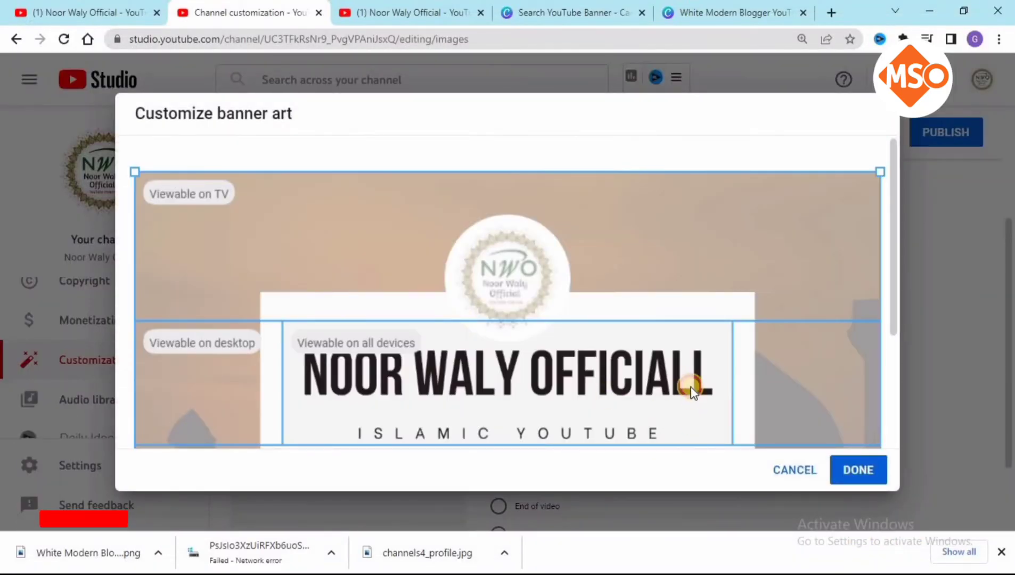
# Crop the banner art slightly inward from its upper-left corner and accept the adjusted banner.
pyautogui.moveTo(895, 237); pyautogui.dragTo(180, 249)
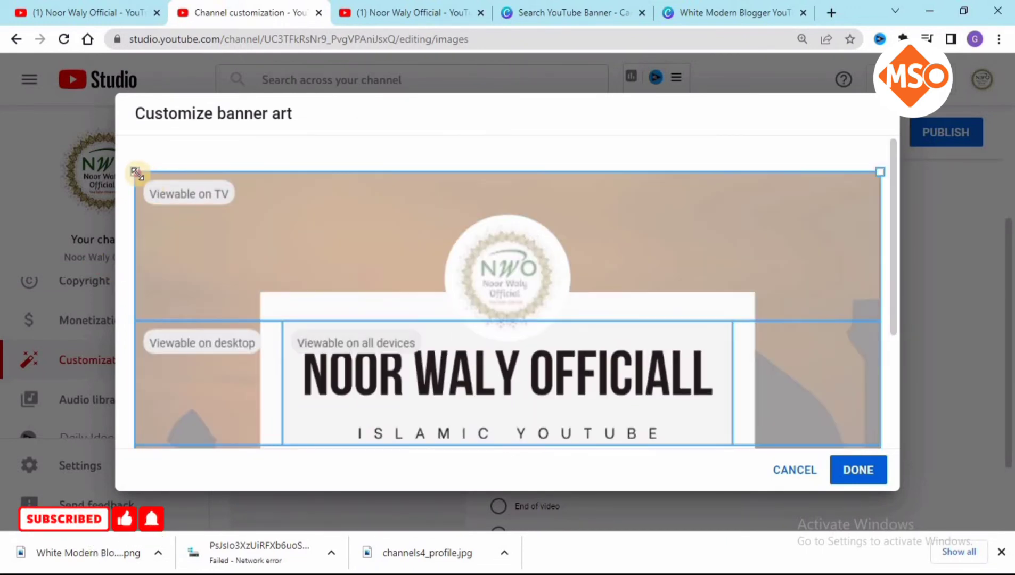
pyautogui.moveTo(137, 174)
pyautogui.mouseDown()
pyautogui.moveTo(135, 140)
pyautogui.moveTo(224, 222)
pyautogui.moveTo(135, 172)
pyautogui.mouseUp()
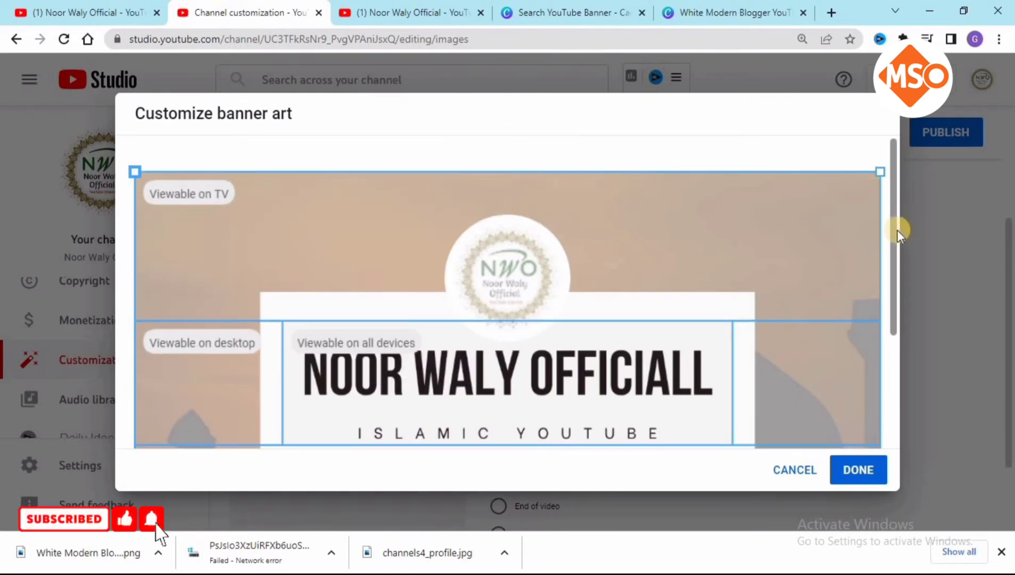
pyautogui.moveTo(899, 230); pyautogui.dragTo(898, 290)
pyautogui.click(631, 308)
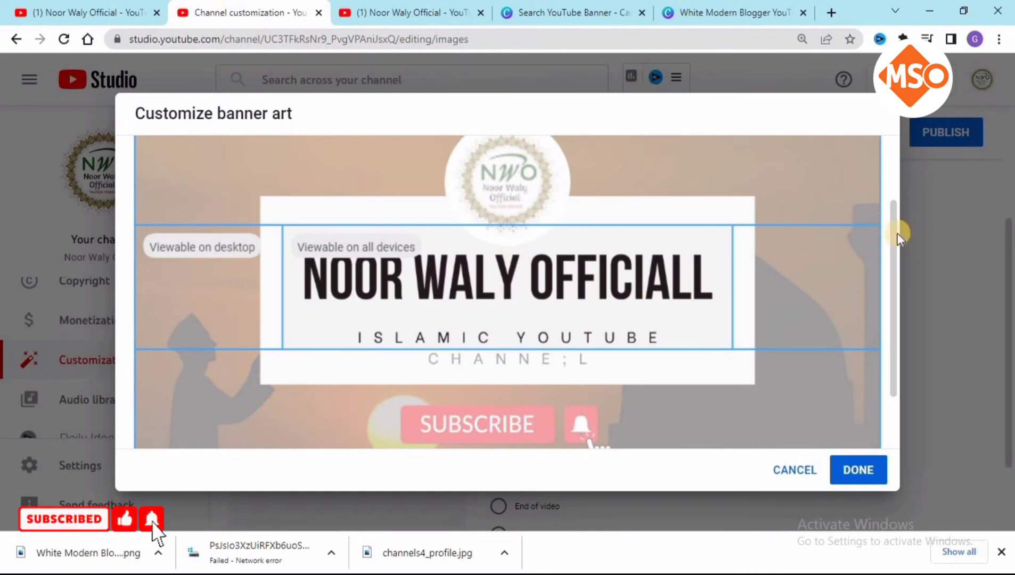
pyautogui.moveTo(898, 234); pyautogui.dragTo(890, 183)
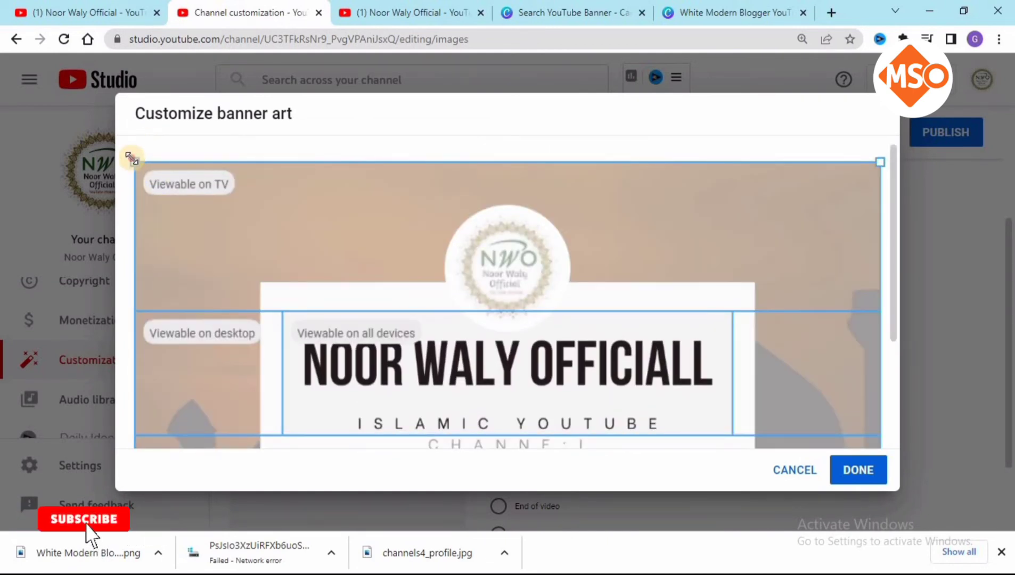
pyautogui.moveTo(132, 159); pyautogui.dragTo(143, 203)
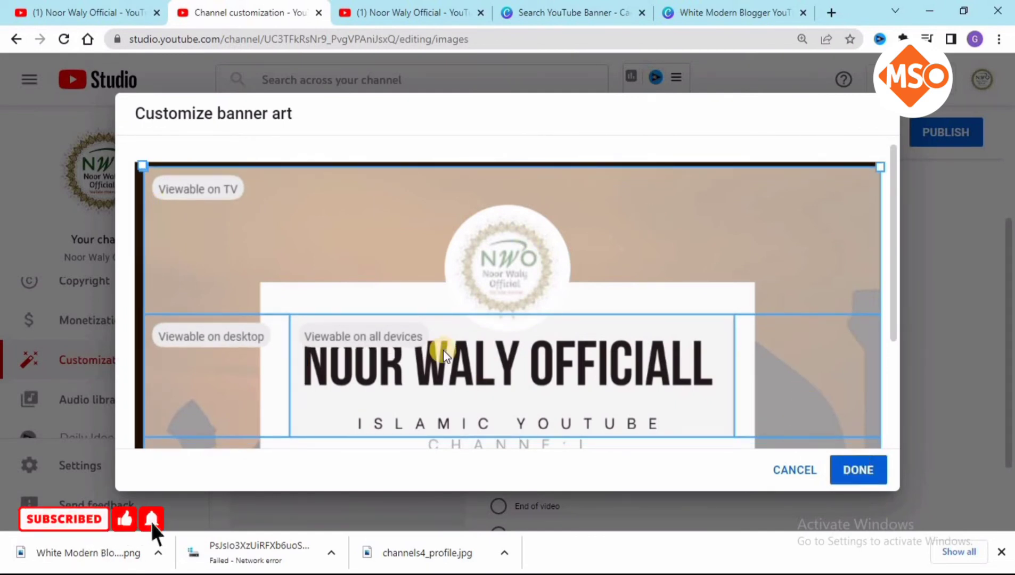
pyautogui.click(766, 469)
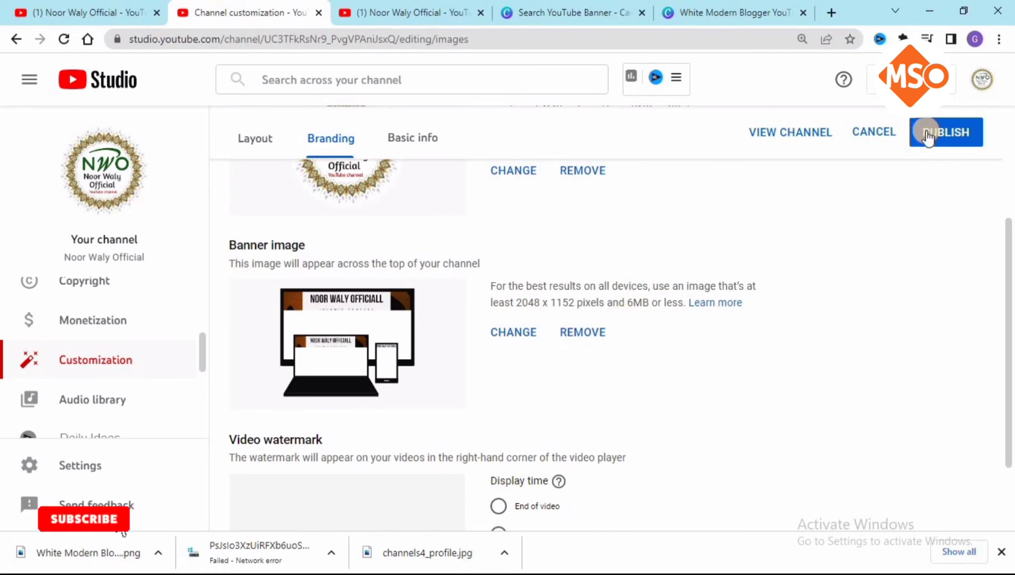
# Publish the new banner image to the channel and close the browser's downloads bar.
pyautogui.click(936, 131)
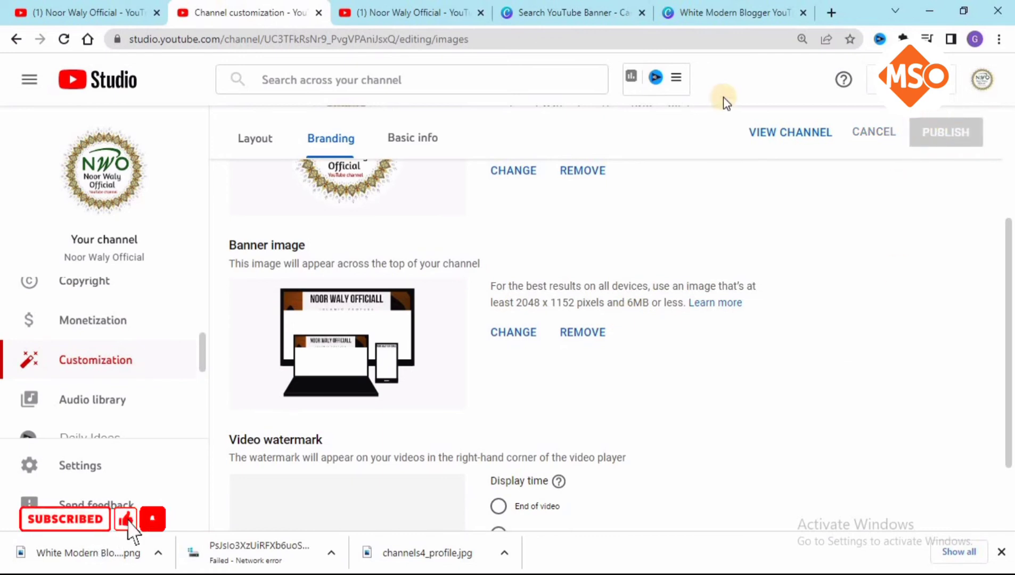
pyautogui.rightClick(792, 131)
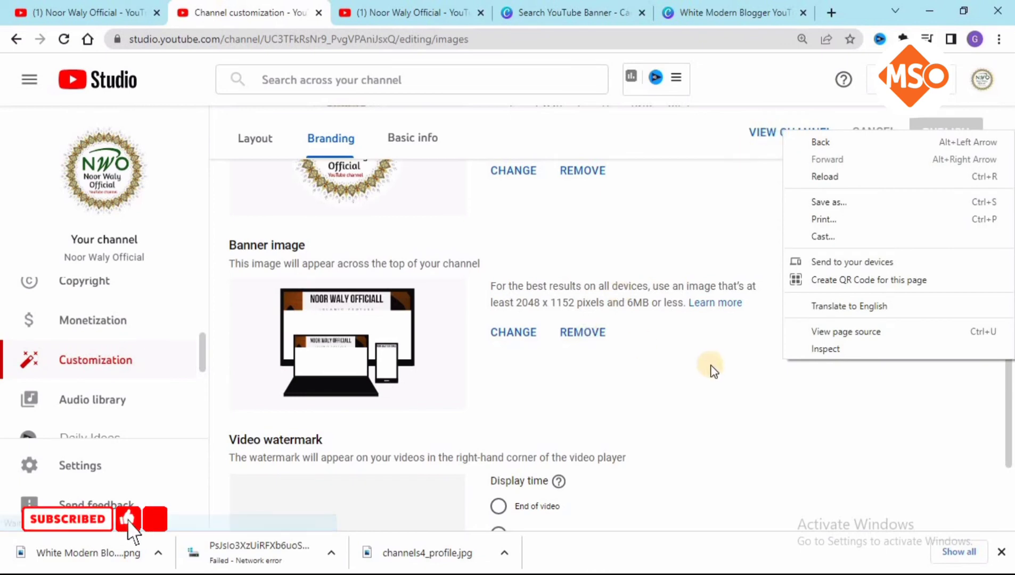
pyautogui.click(563, 503)
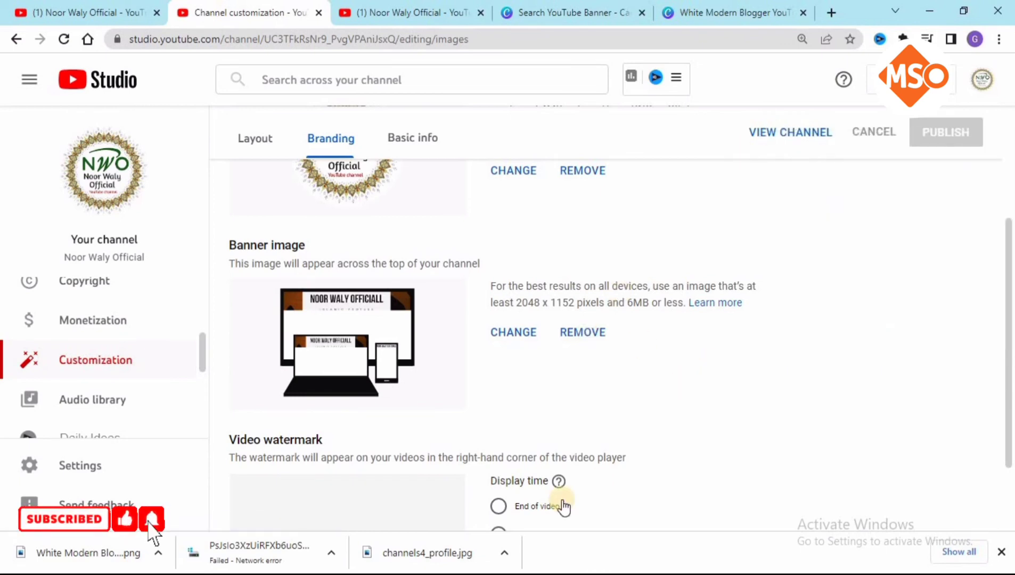
pyautogui.click(1002, 553)
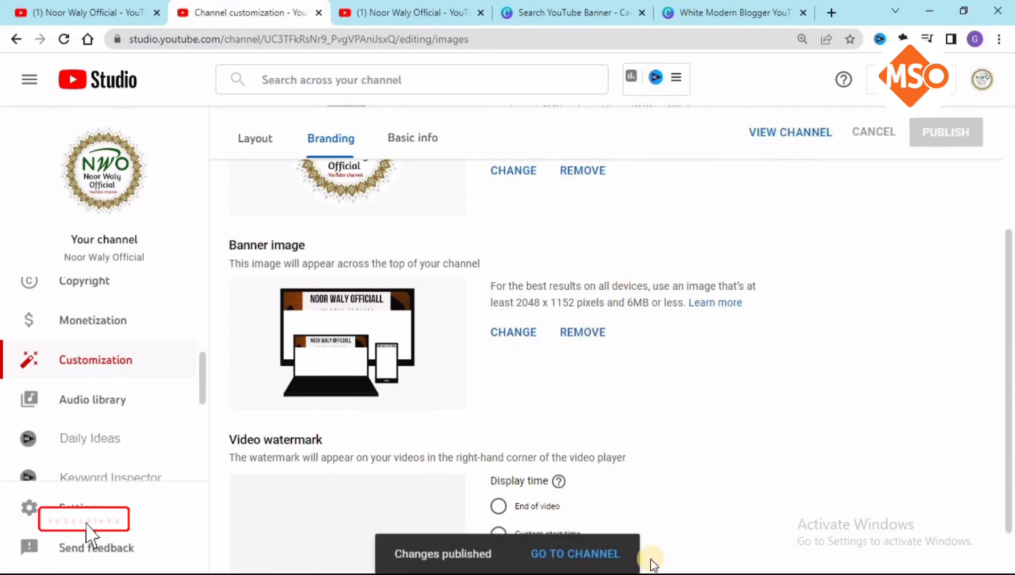
# Open the channel page to examine the published banner, pause its featured video, and return to the branding settings in YouTube Studio.
pyautogui.click(601, 554)
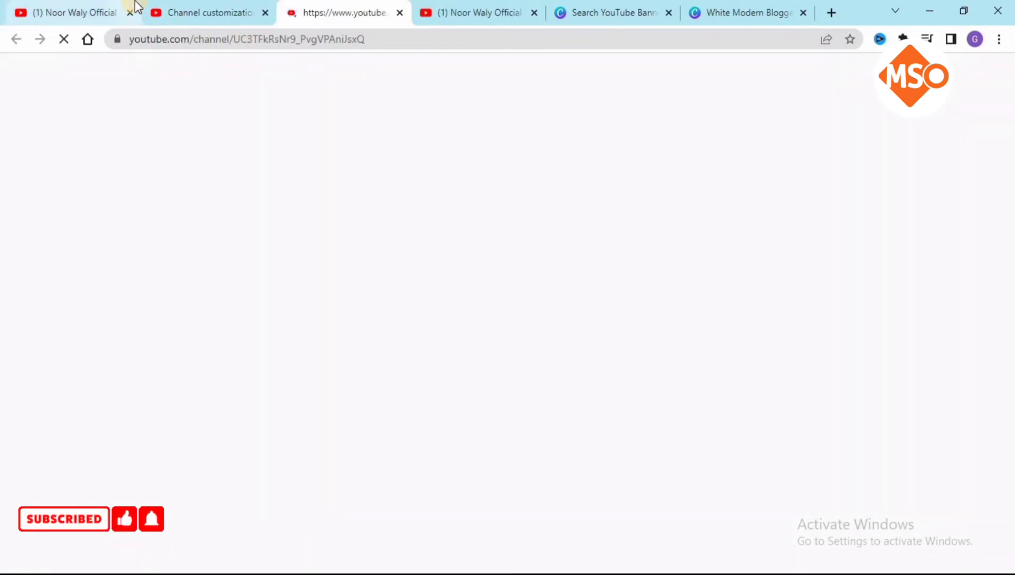
pyautogui.click(235, 7)
pyautogui.click(306, 8)
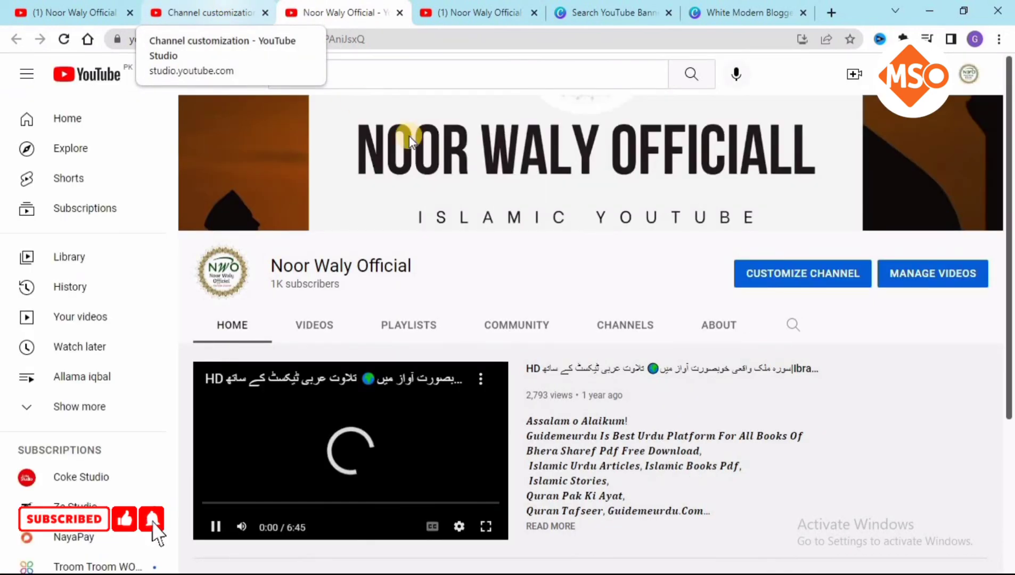
pyautogui.click(214, 524)
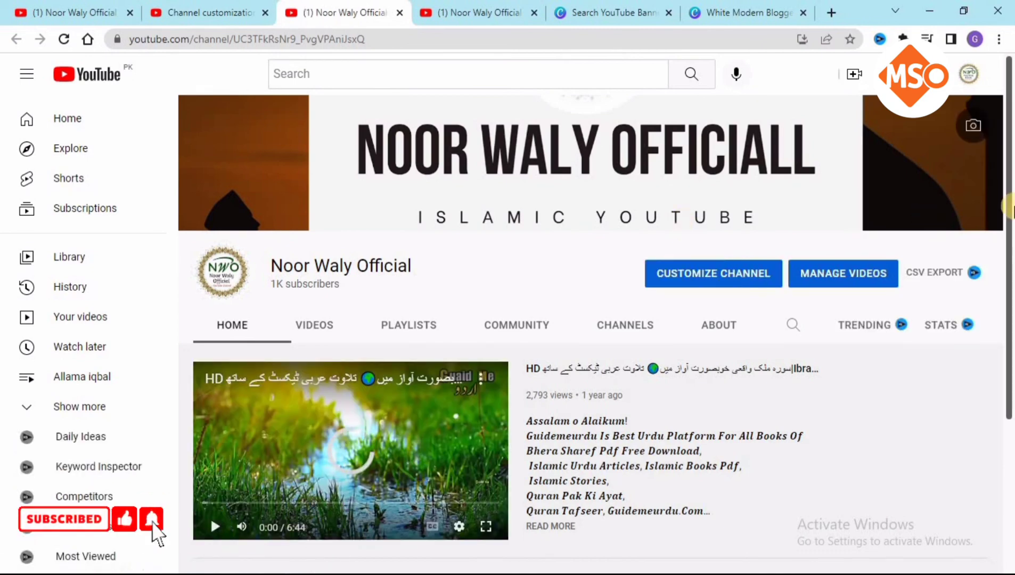
pyautogui.moveTo(1010, 161); pyautogui.dragTo(1009, 166)
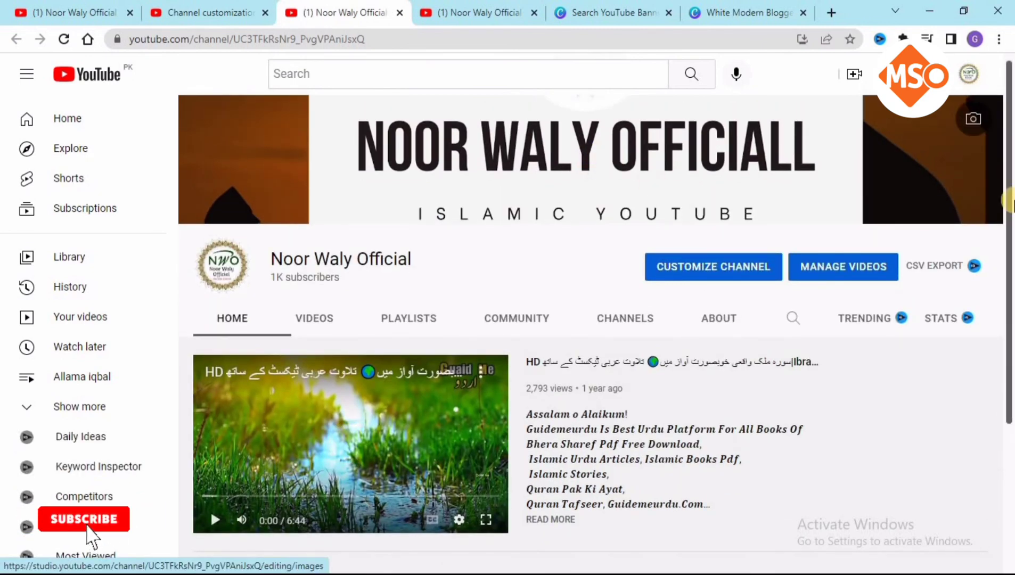
pyautogui.moveTo(1010, 206); pyautogui.dragTo(787, 227)
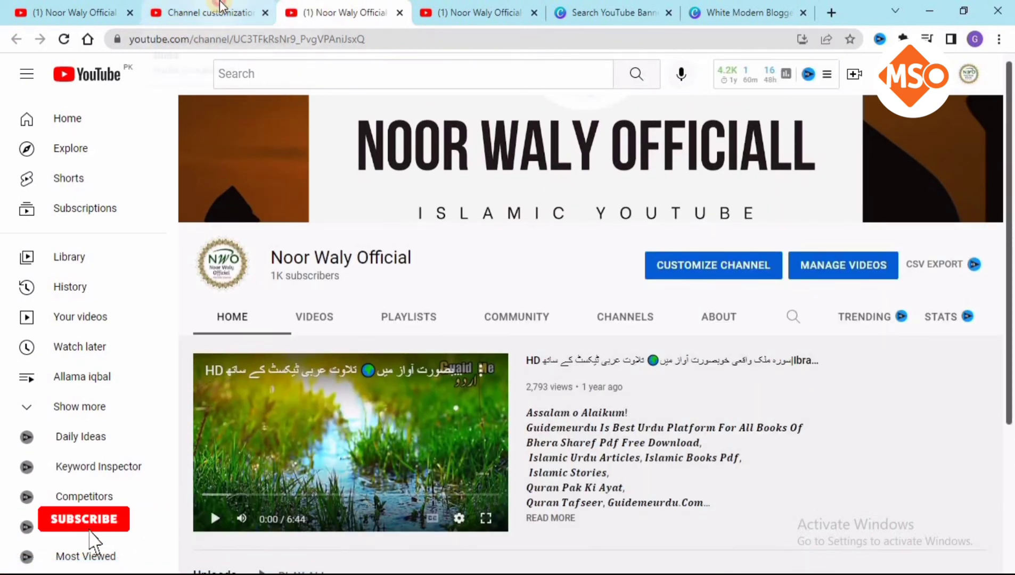
pyautogui.click(221, 7)
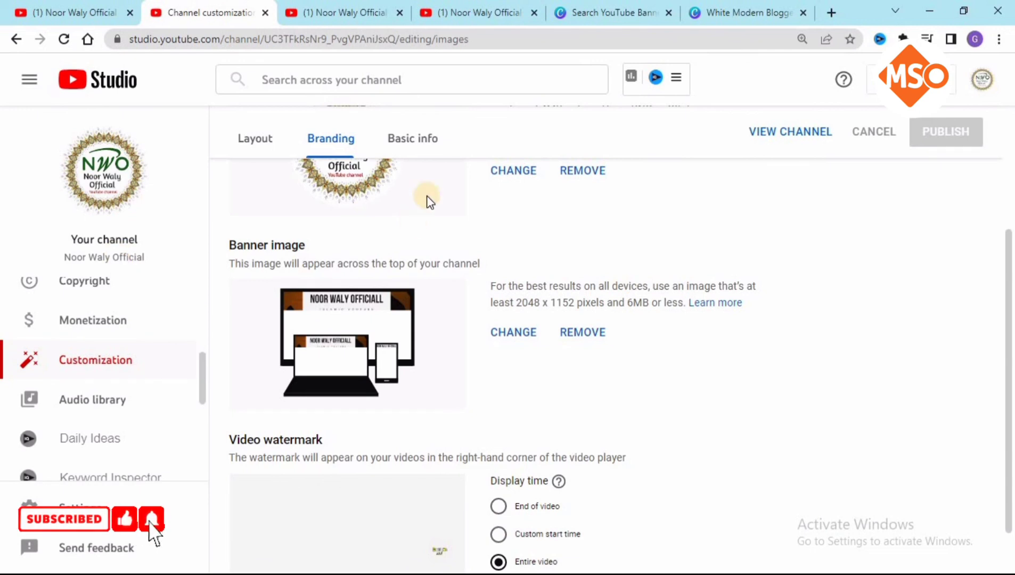
pyautogui.moveTo(1009, 368); pyautogui.dragTo(1010, 294)
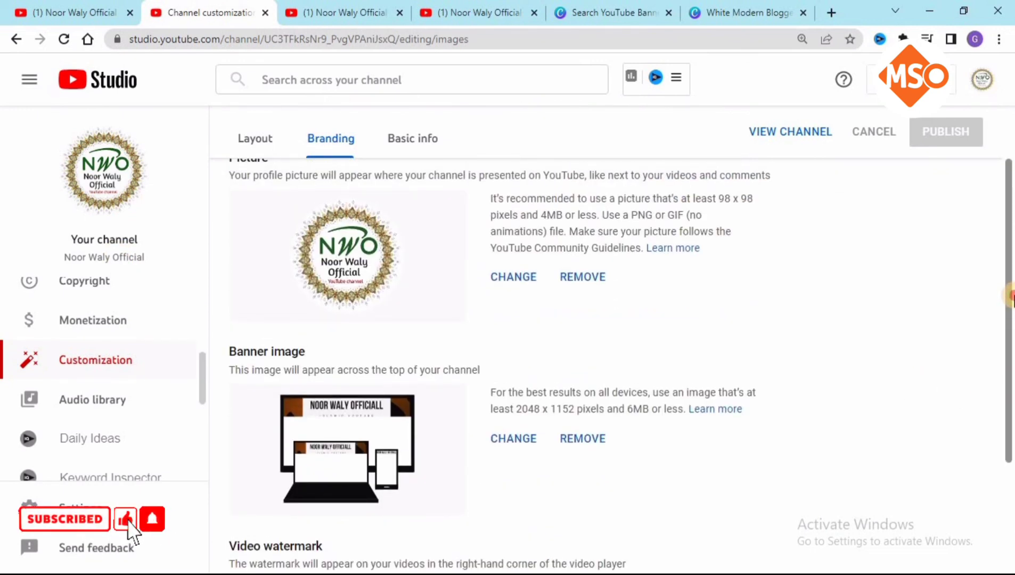